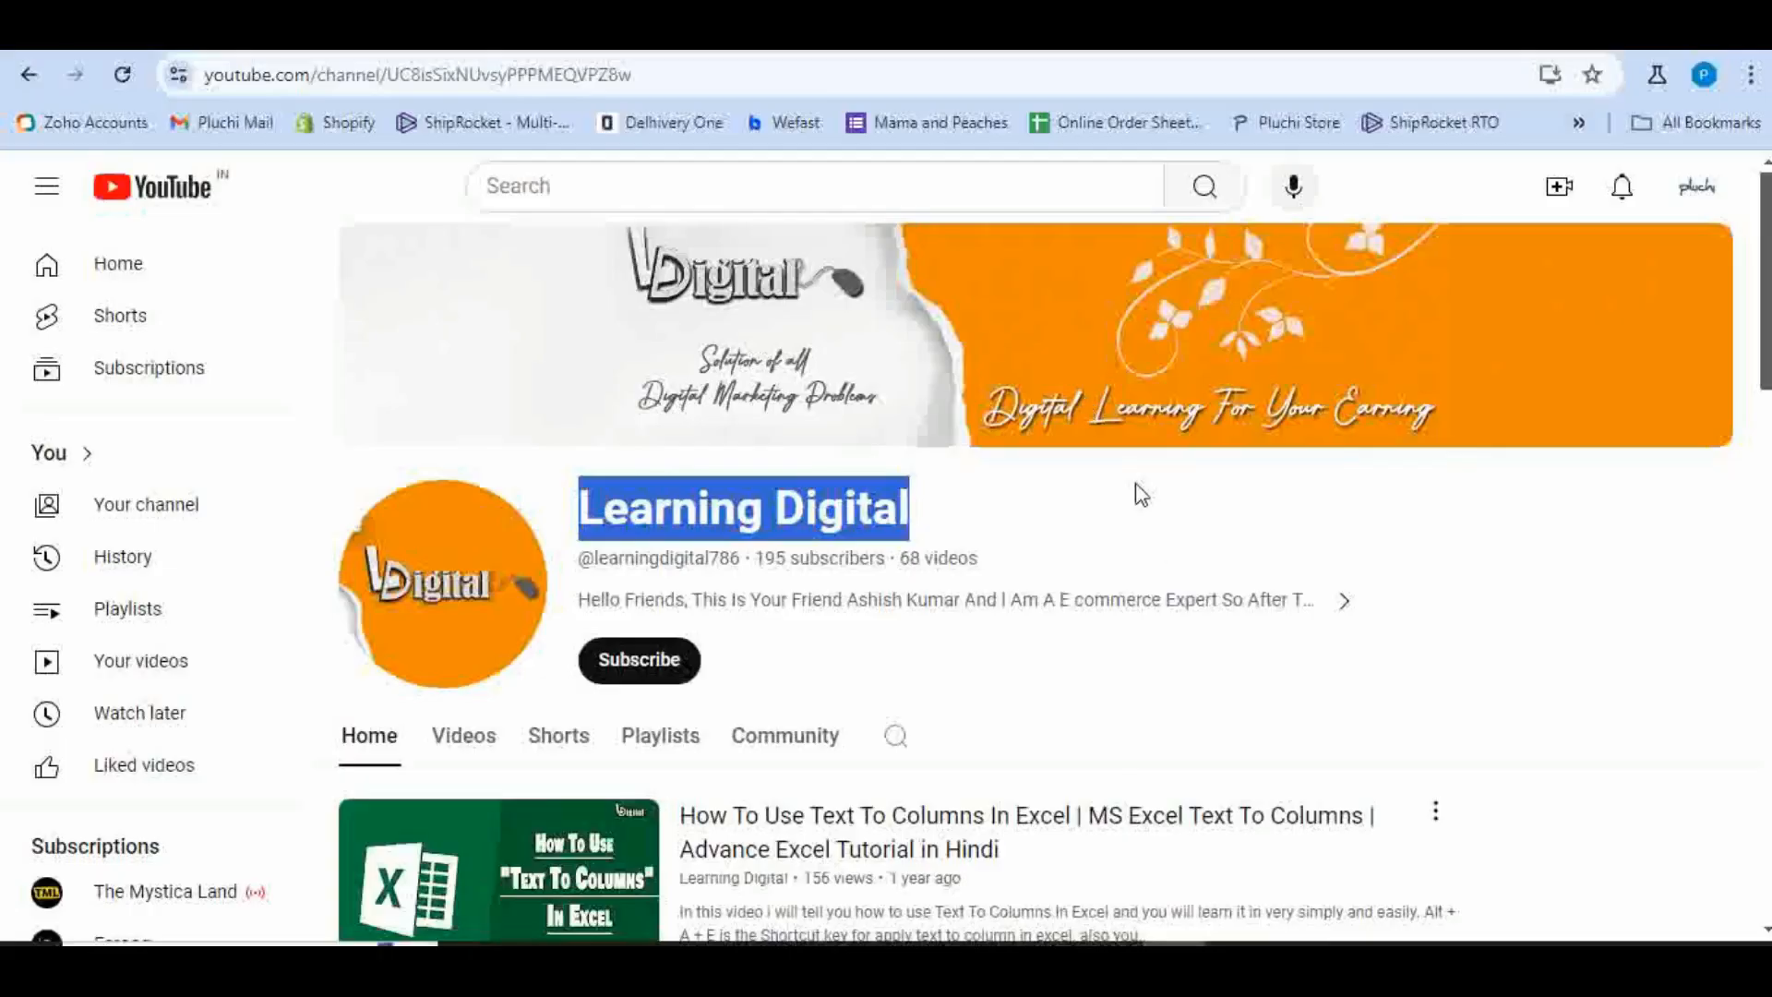
Step: Look over the Learning Digital channel page on YouTube and subscribe to the channel
scroll(1158, 506, down, 10)
scroll(1159, 505, up, 12)
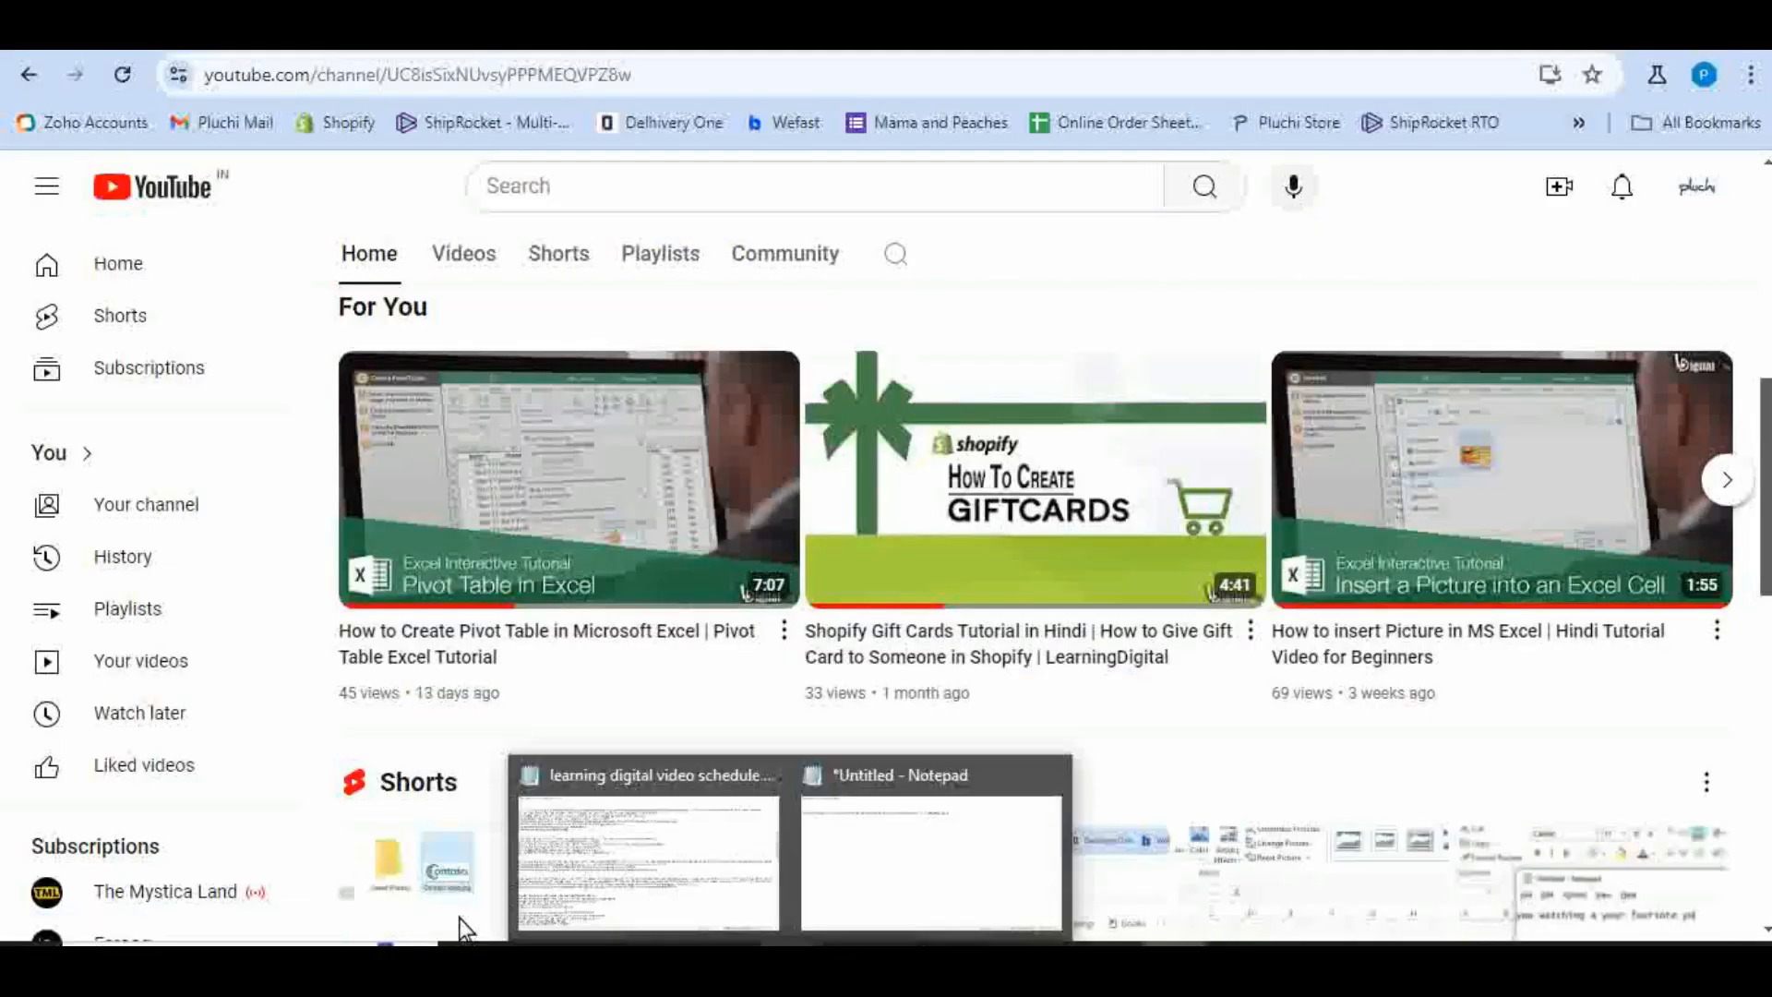
scroll(652, 566, up, 5)
click(657, 563)
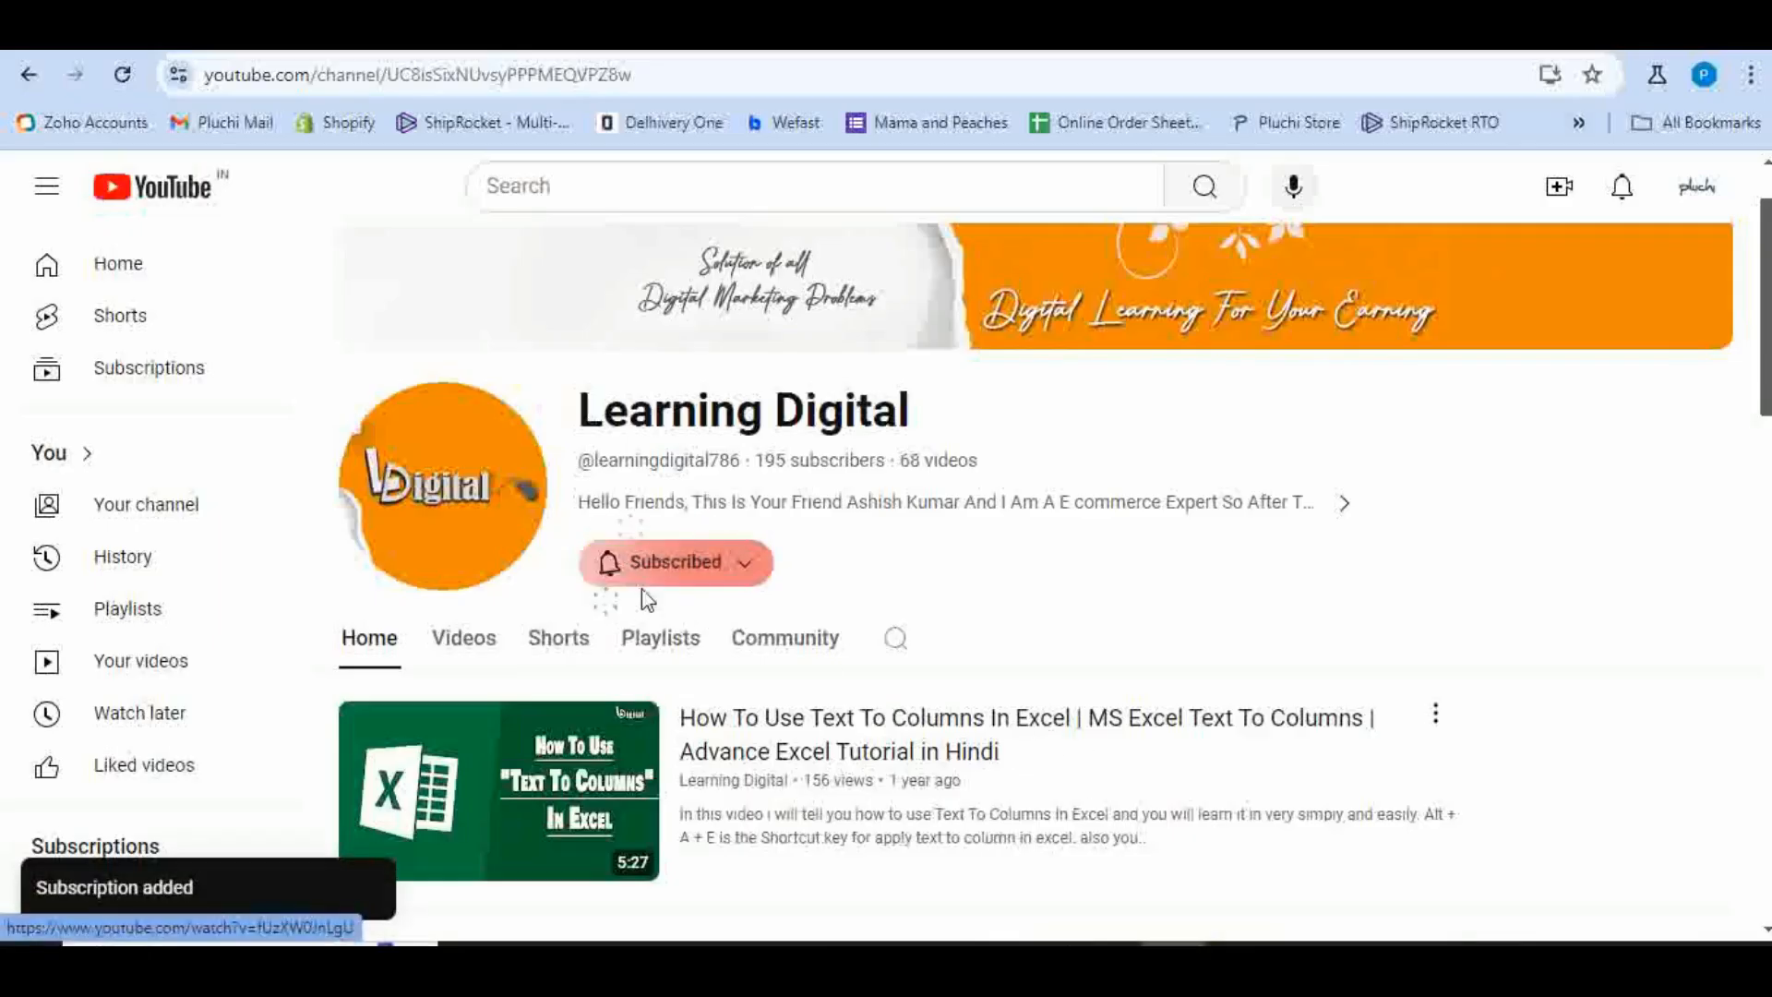
click(604, 561)
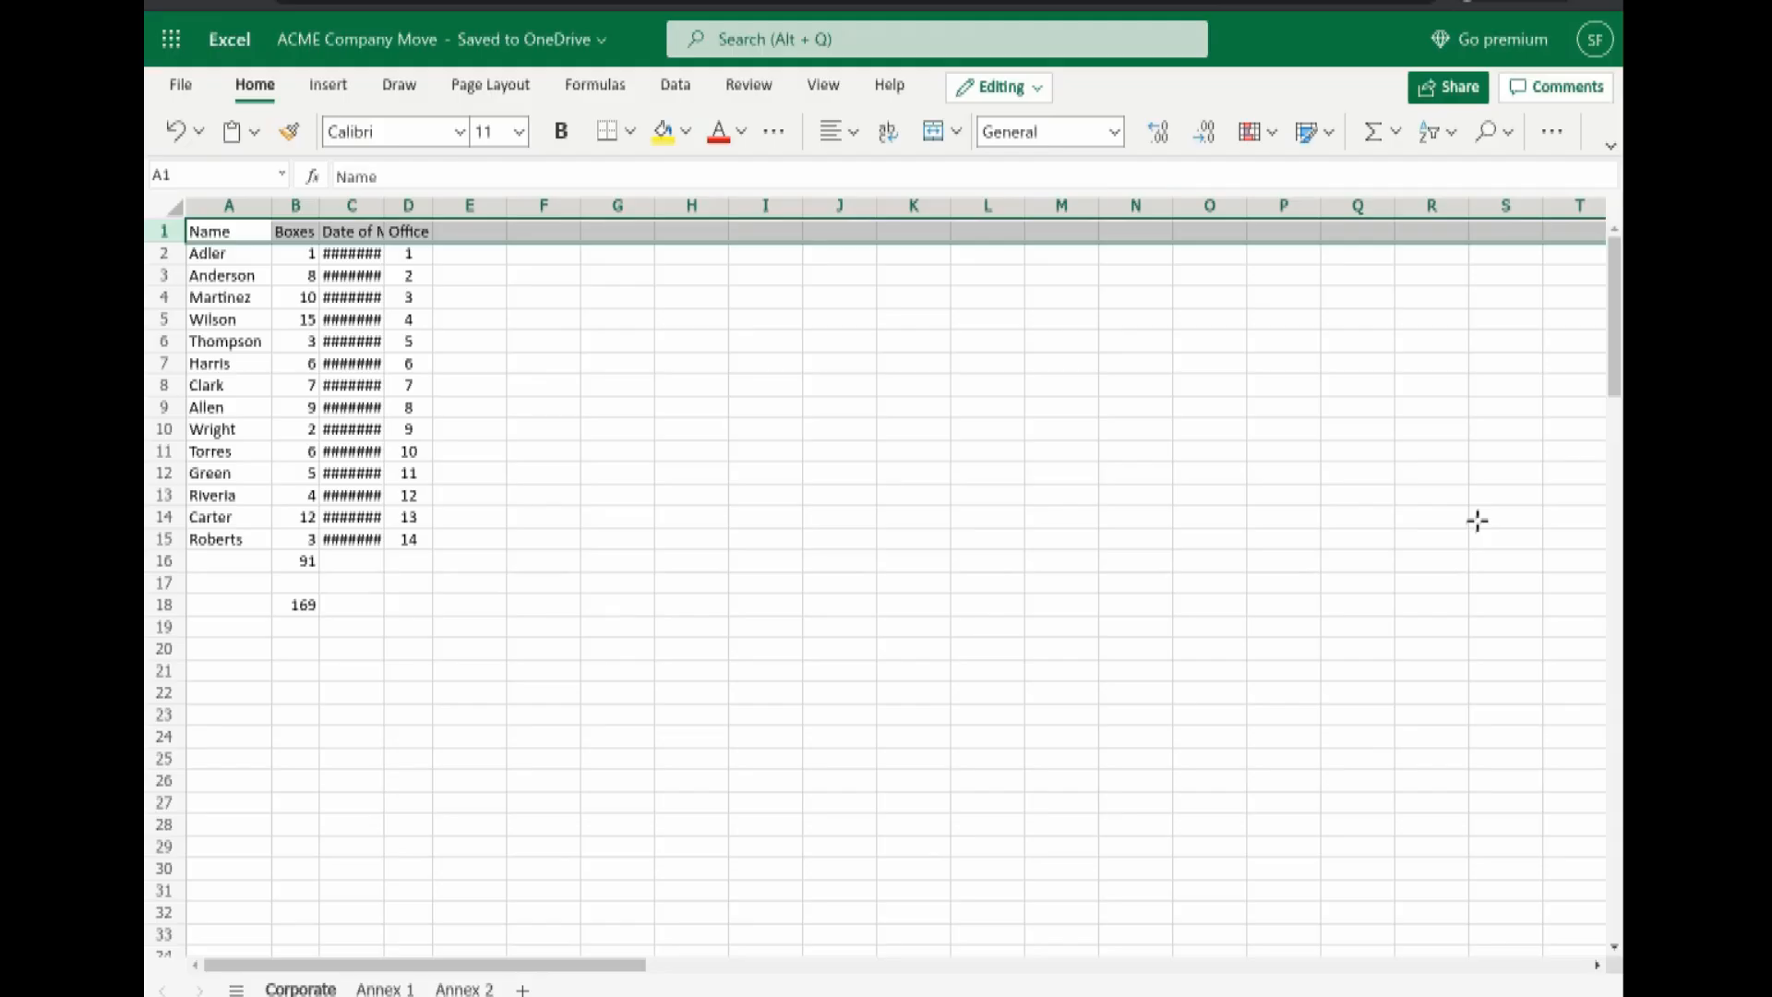
Step: Switch to the ACME Company Move workbook in Excel and make the header row of the Annex 2 sheet bold and underlined
click(460, 988)
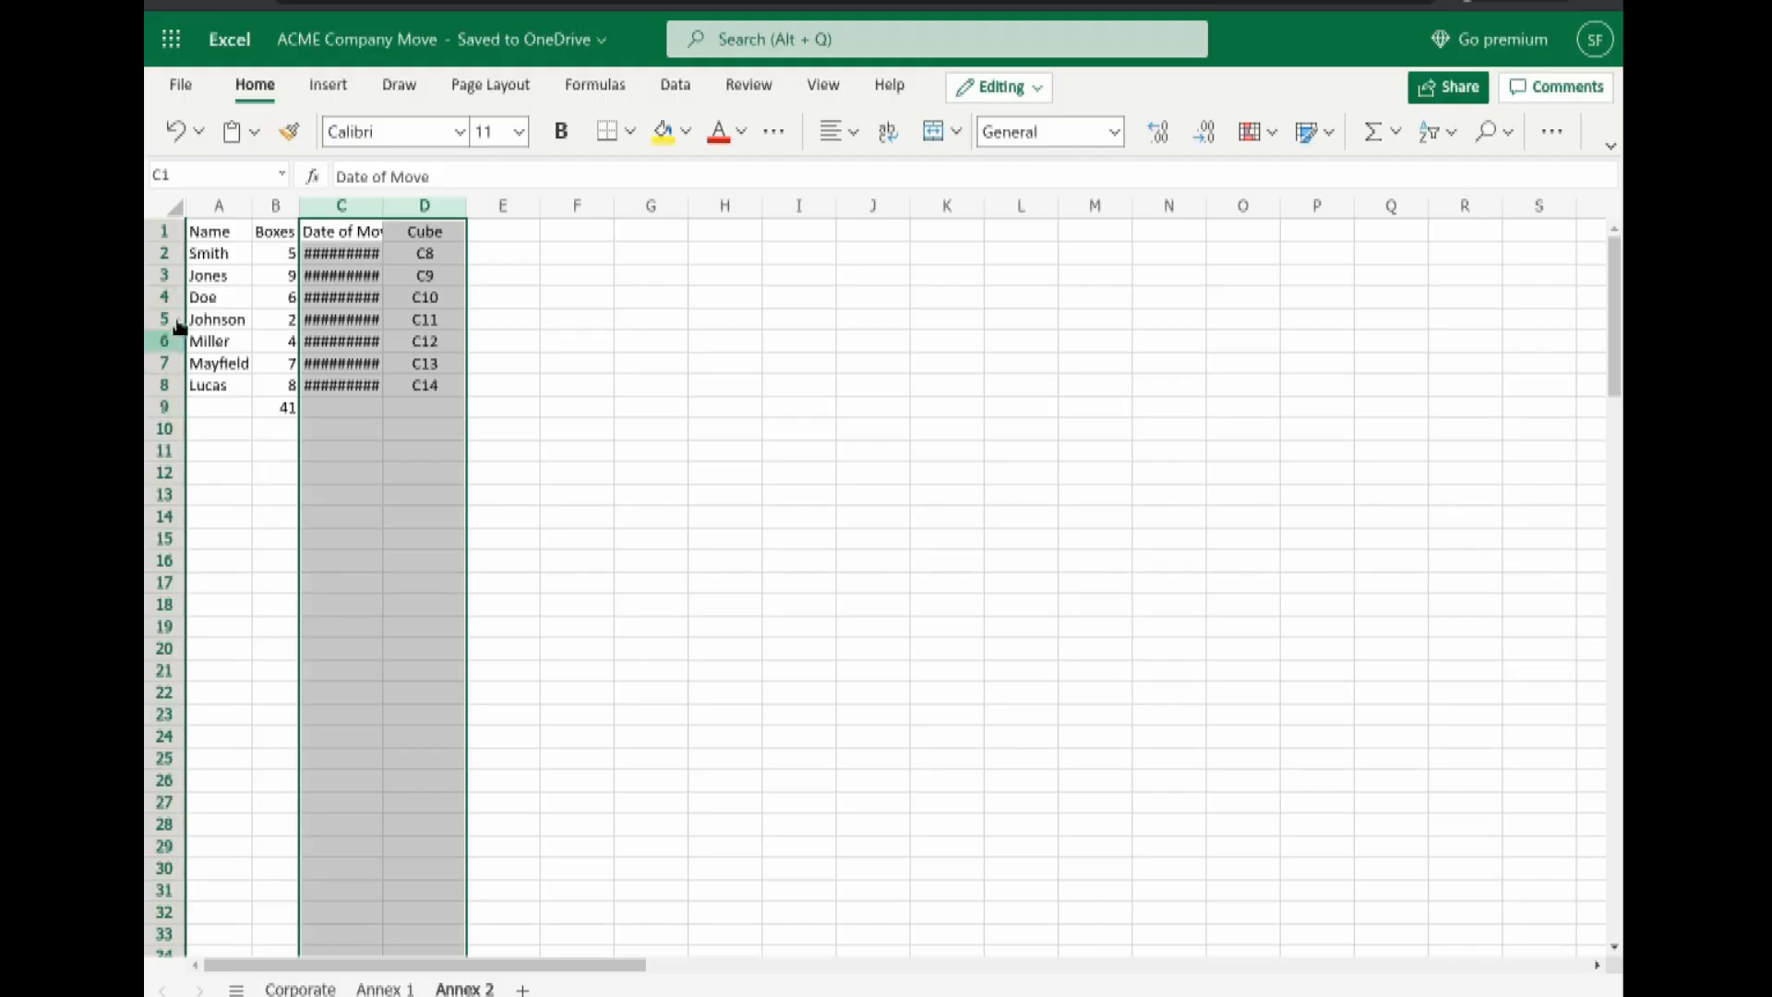
click(158, 231)
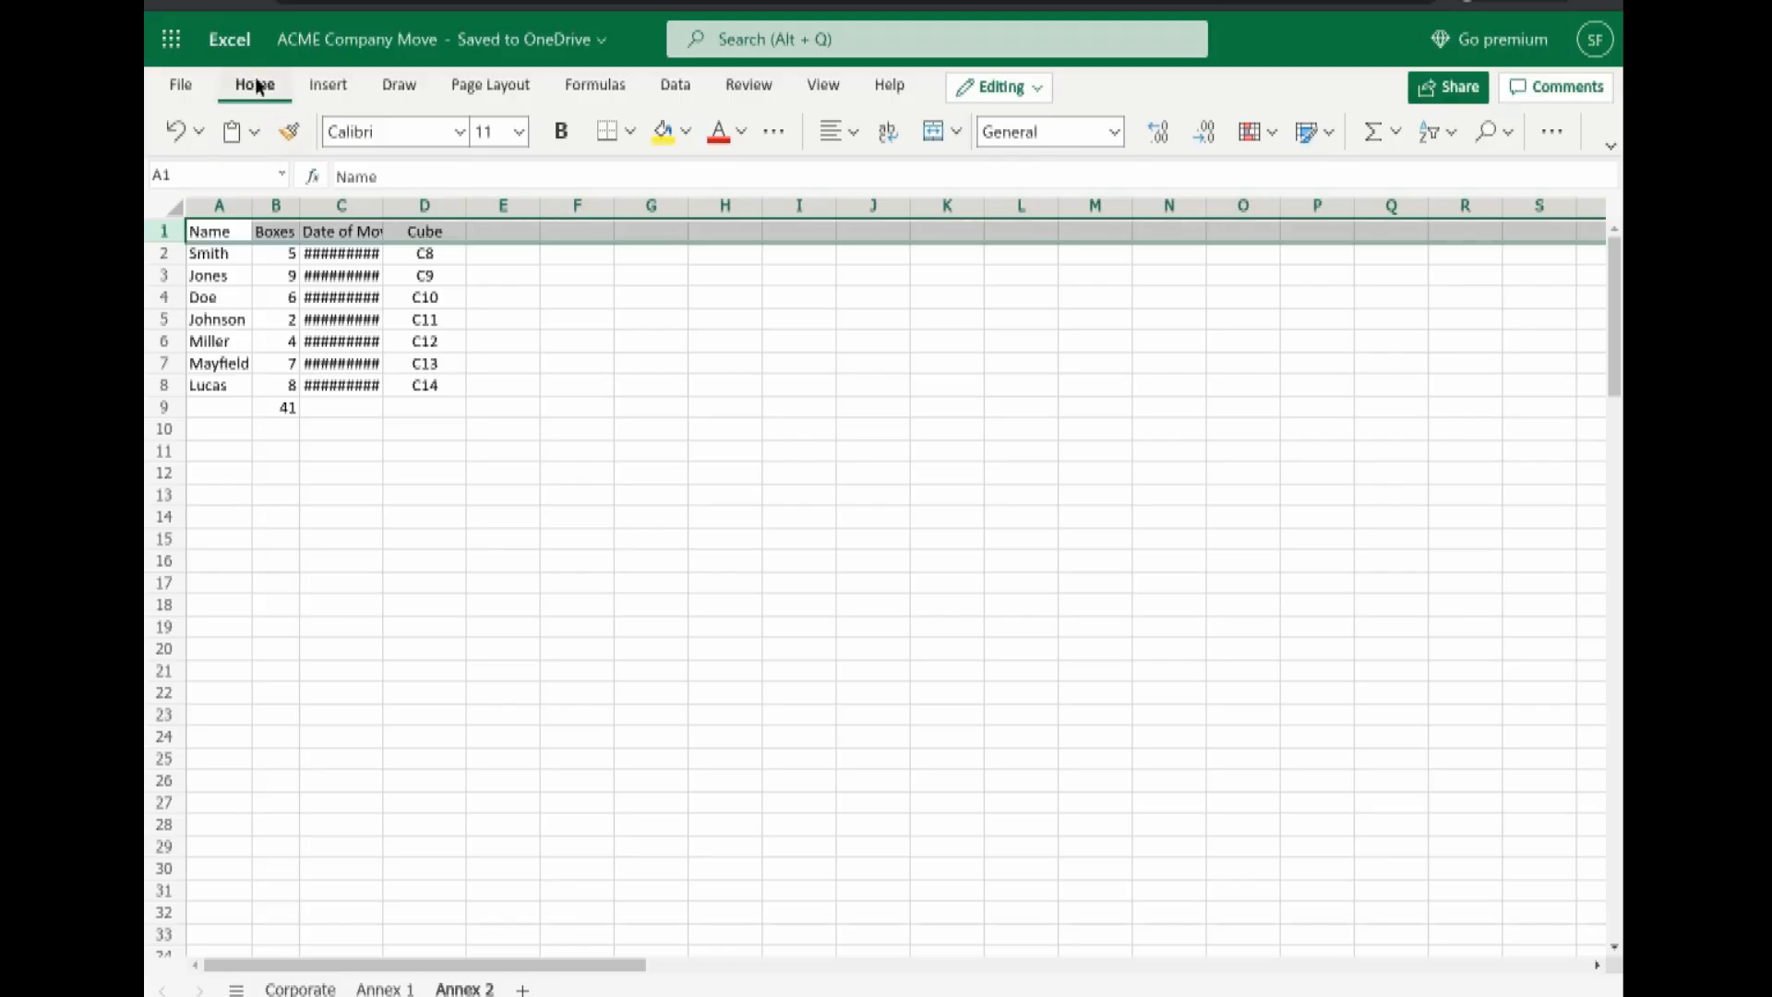
click(561, 138)
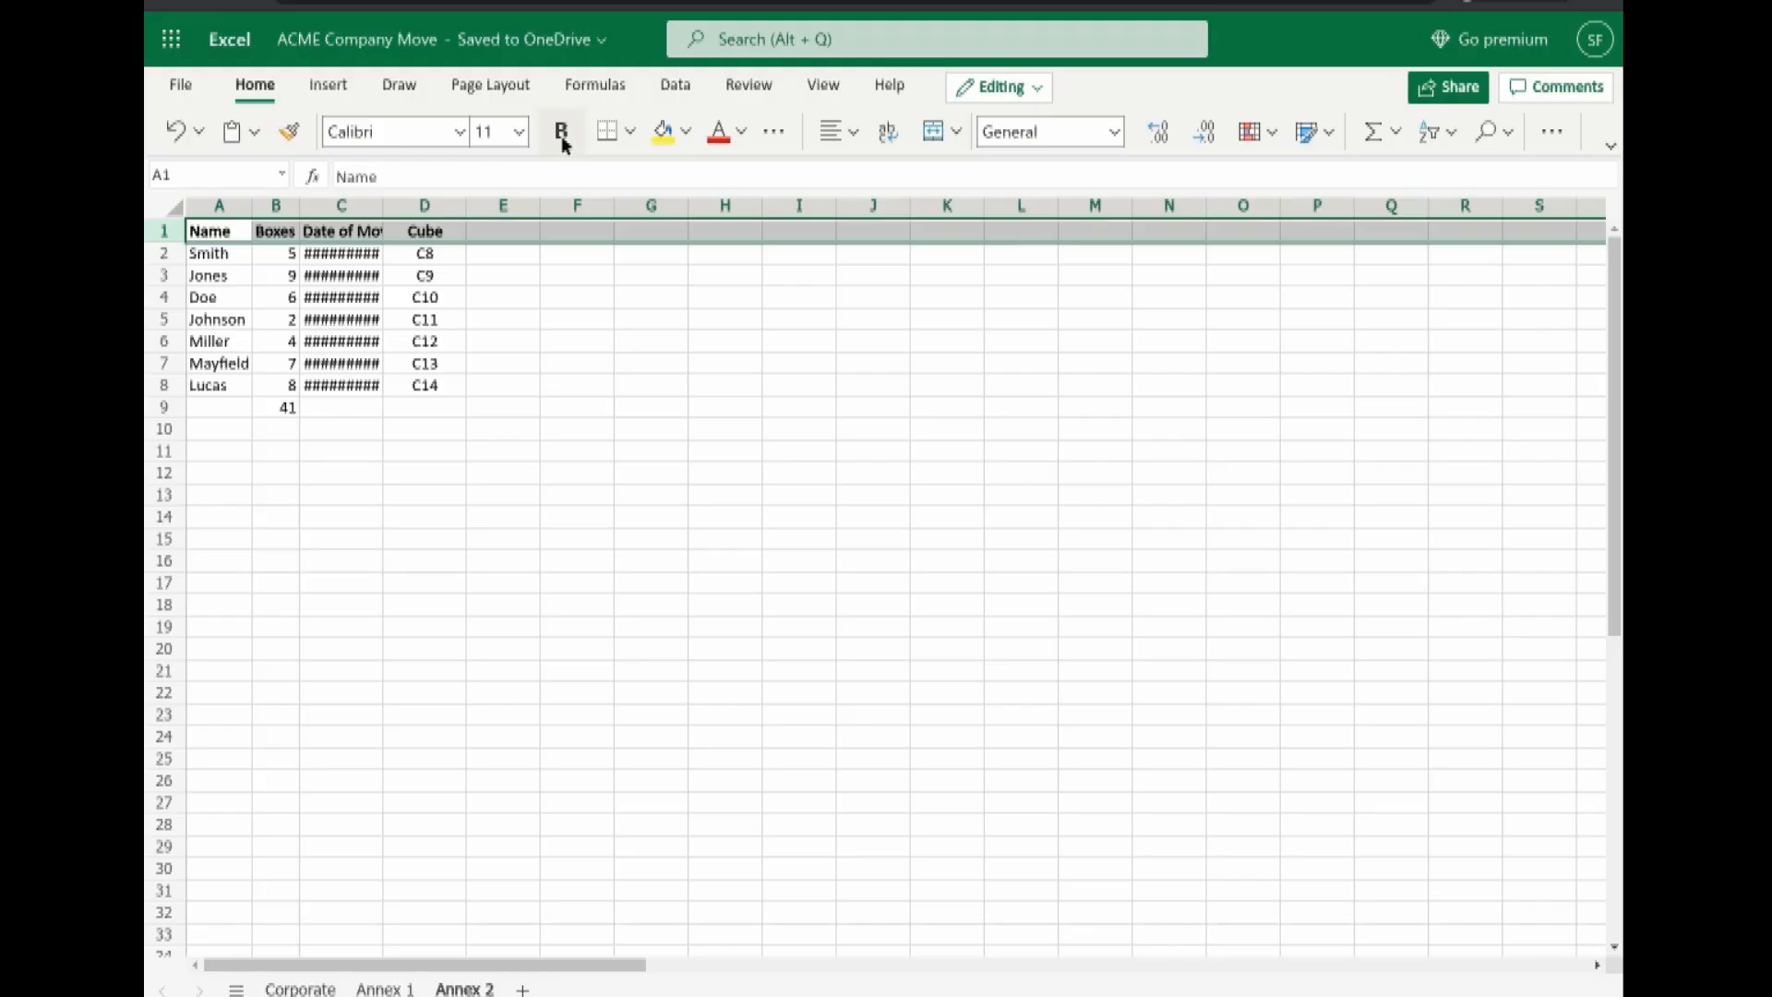
click(773, 133)
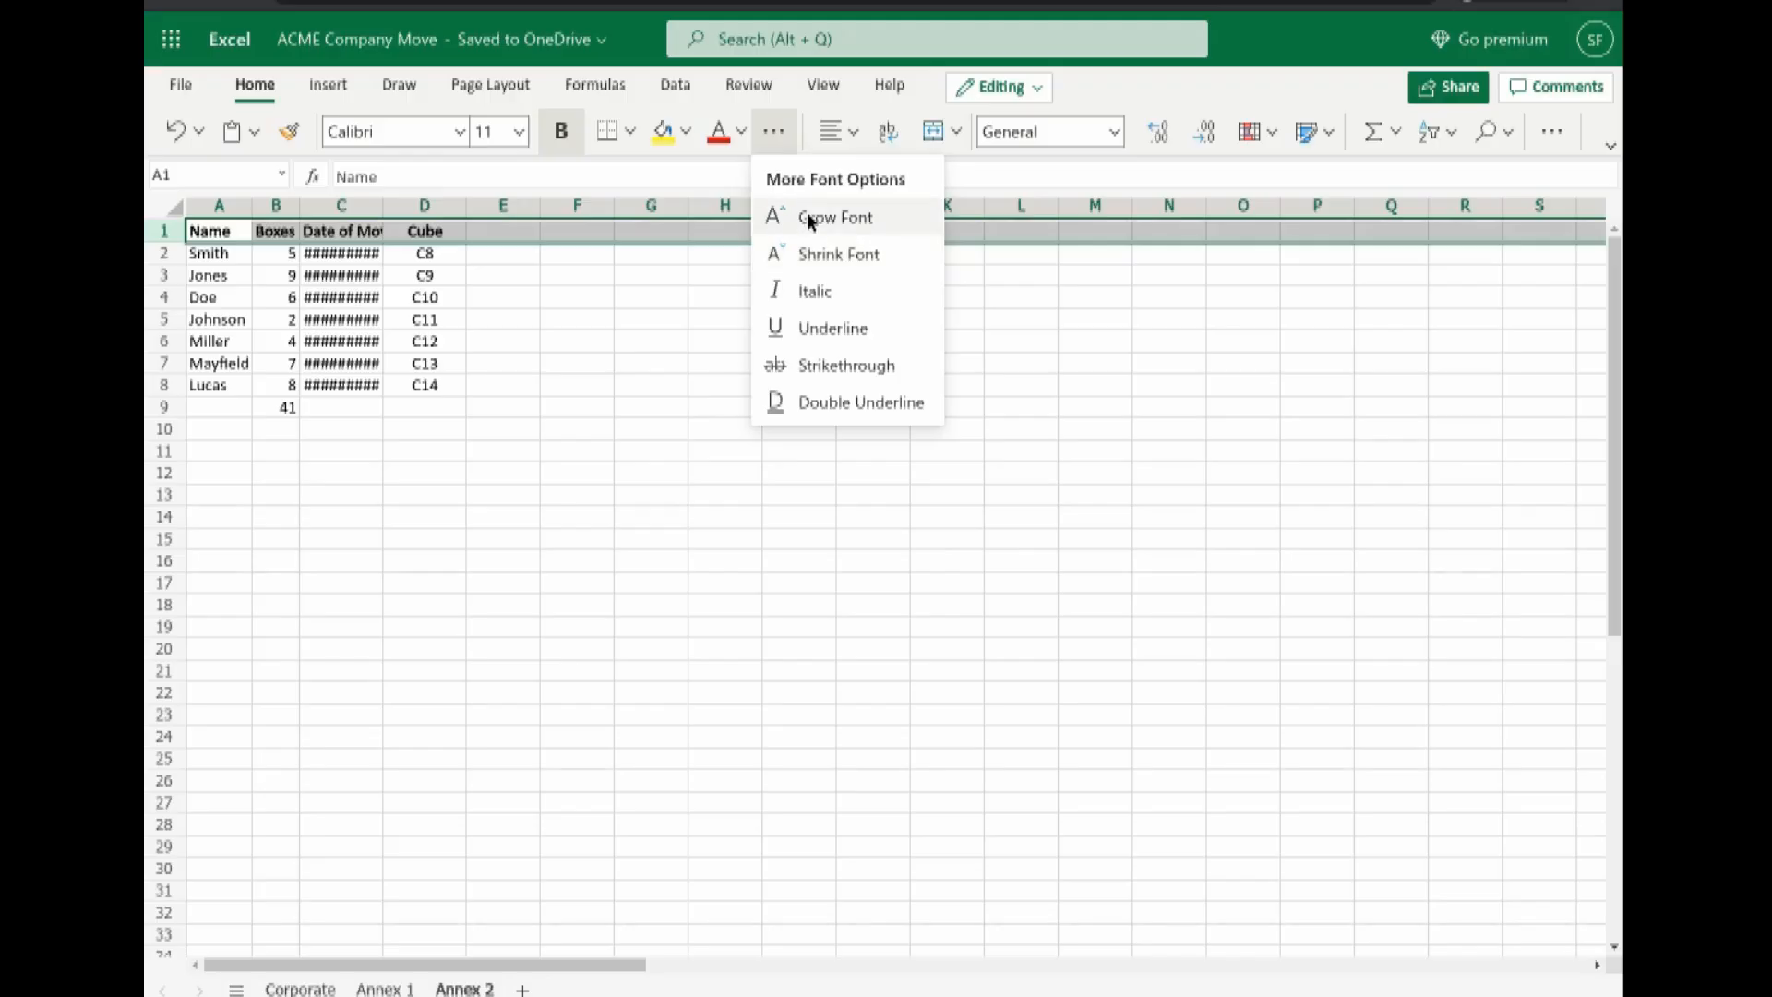
click(823, 328)
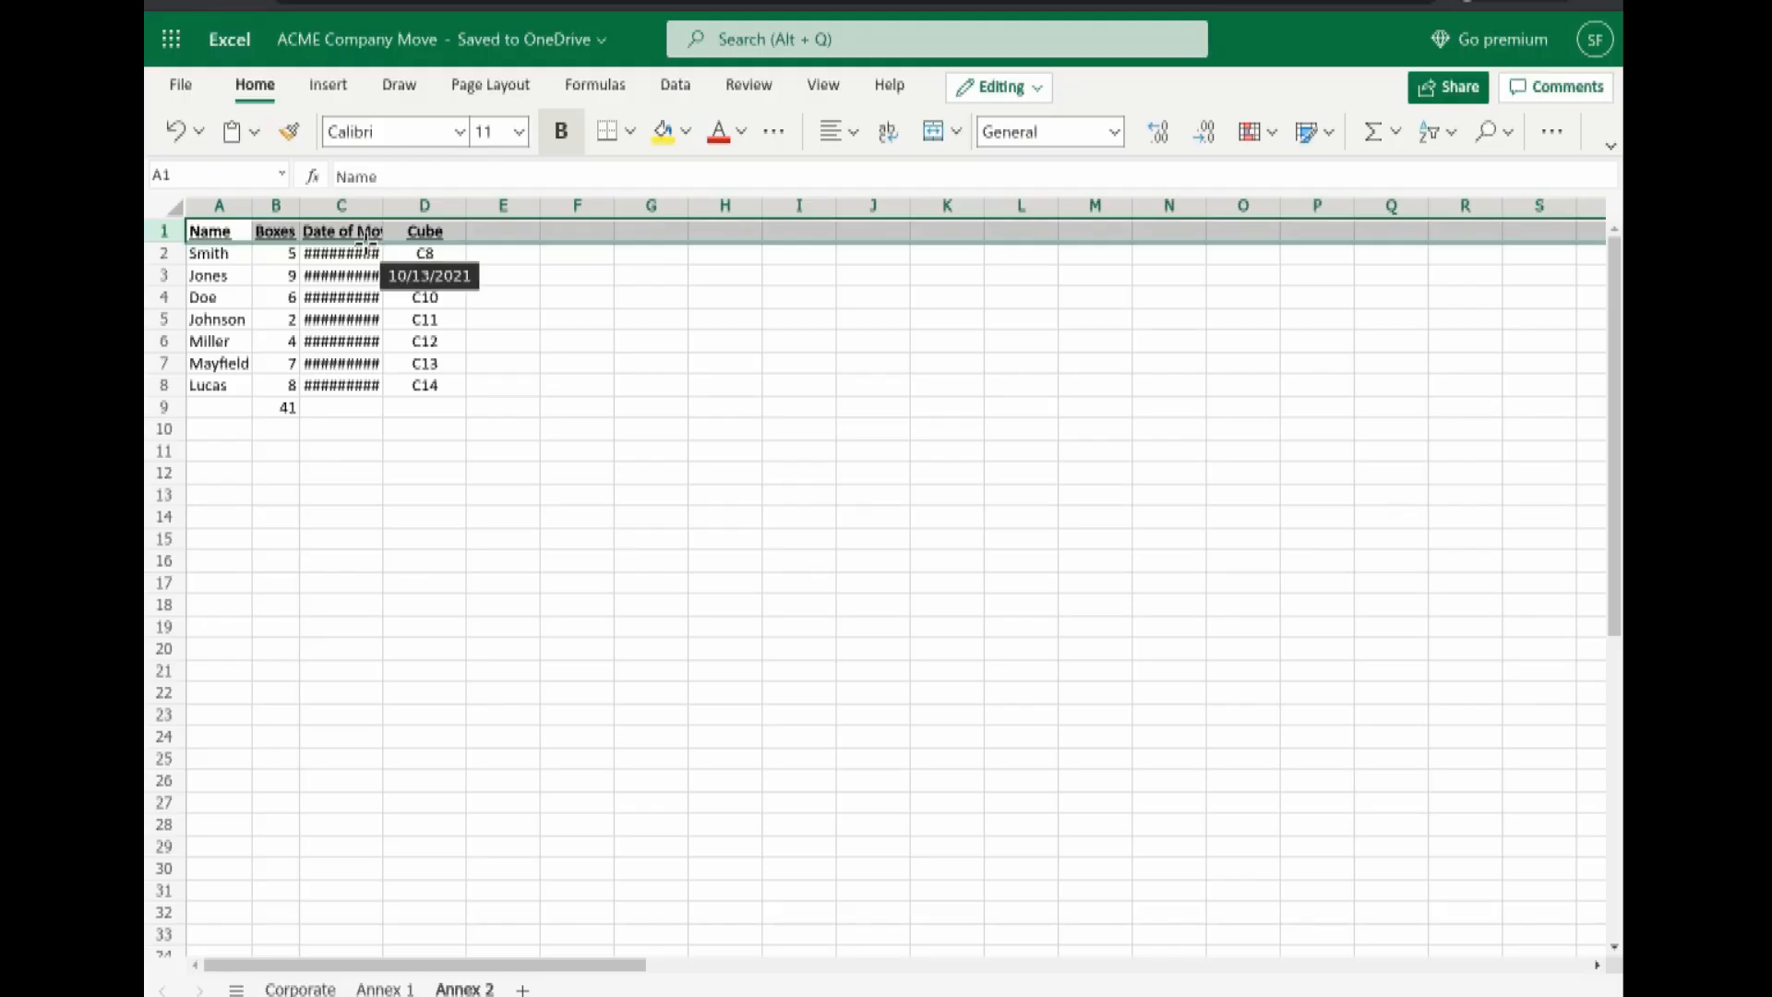
Step: Auto-fit all column widths on the Annex 2 sheet and apply all borders to the range A1:D8
click(163, 204)
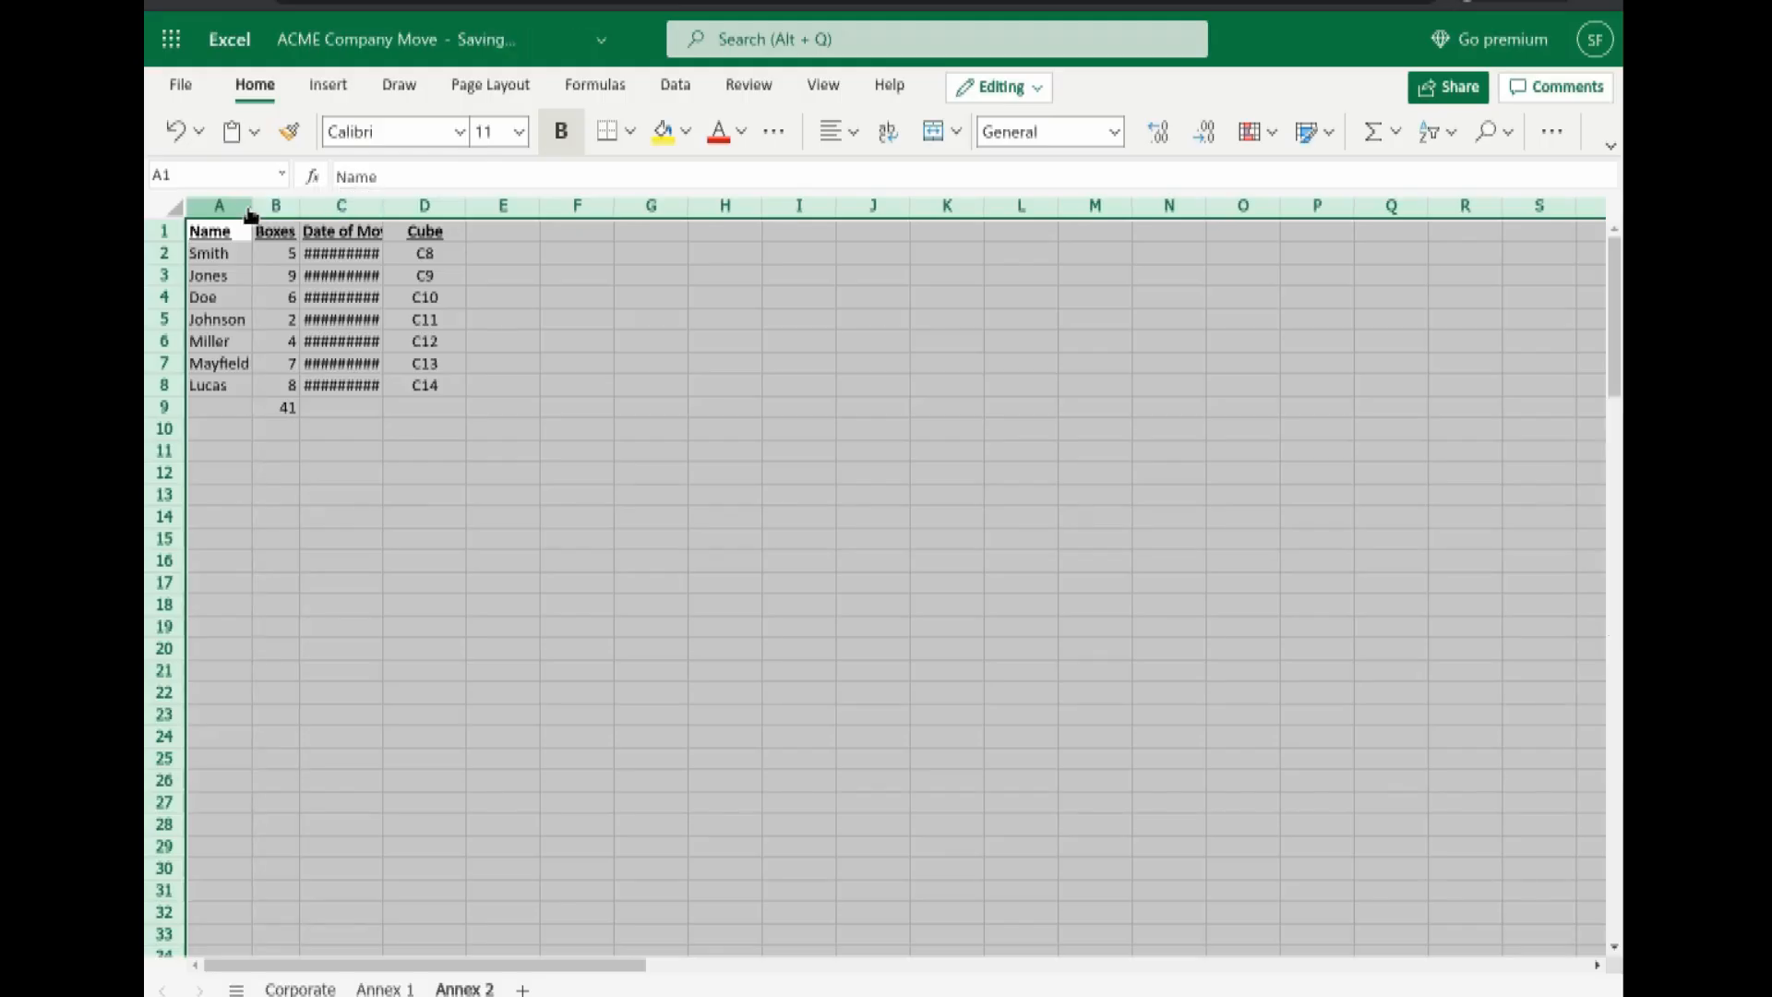
double_click(247, 206)
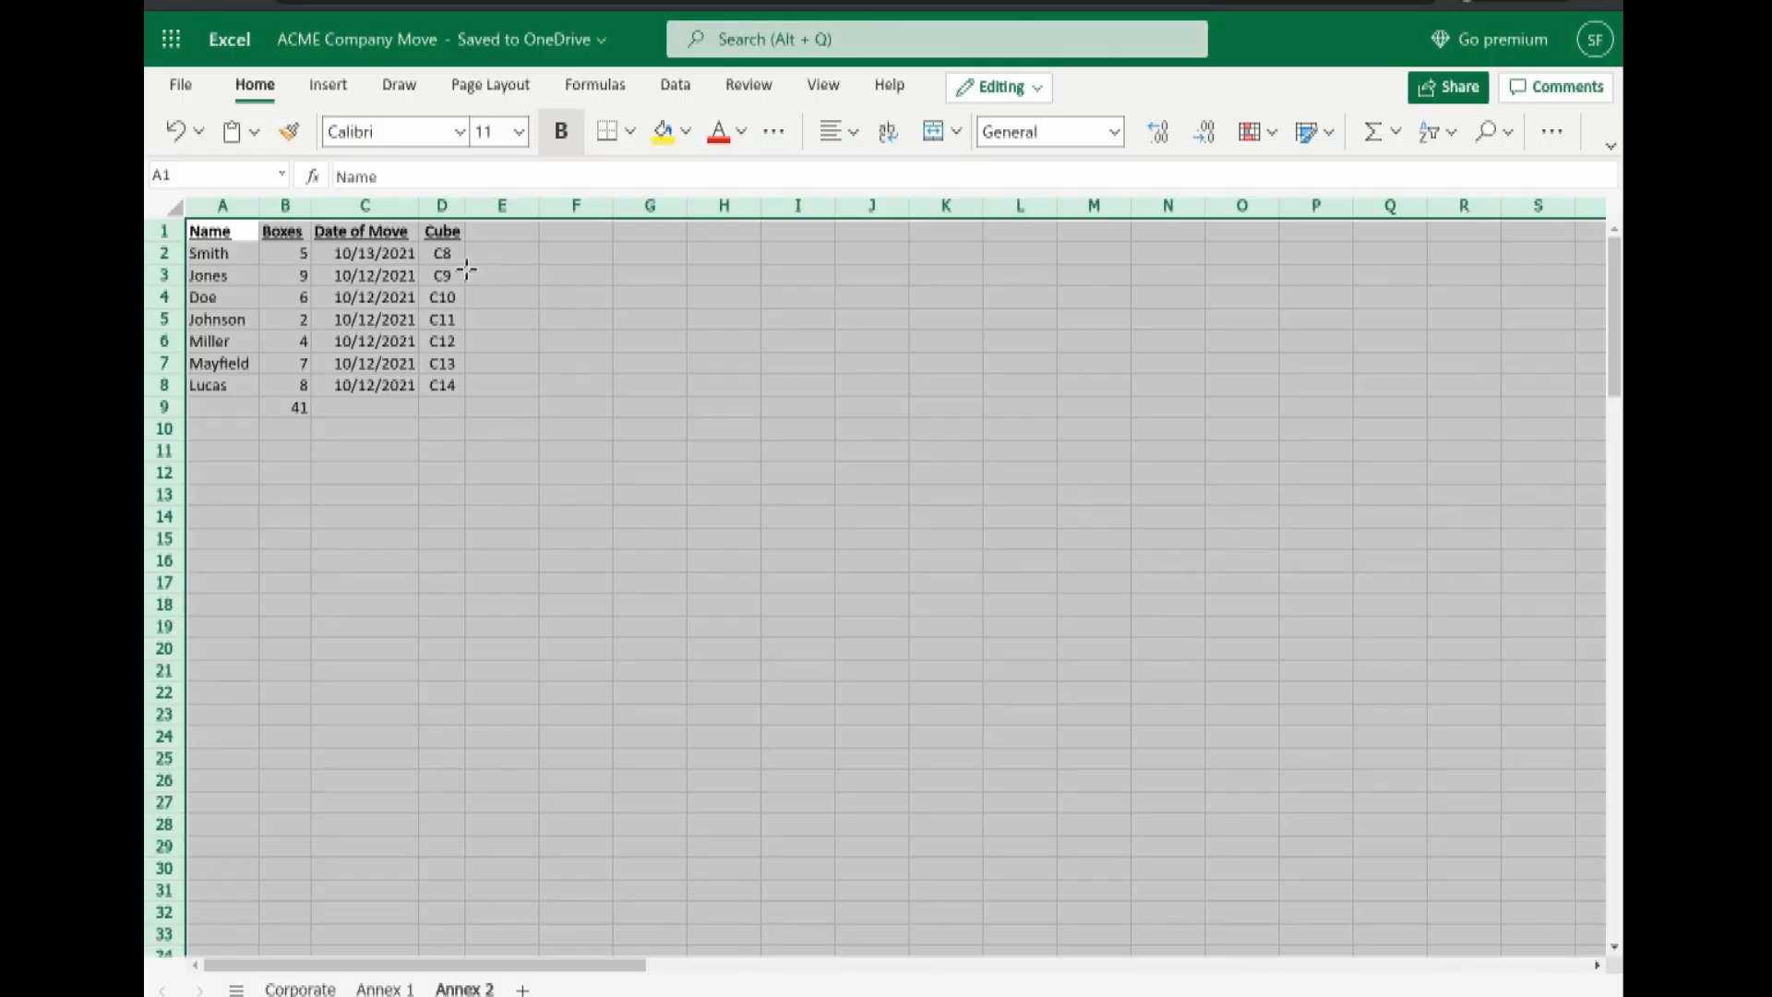
click(201, 226)
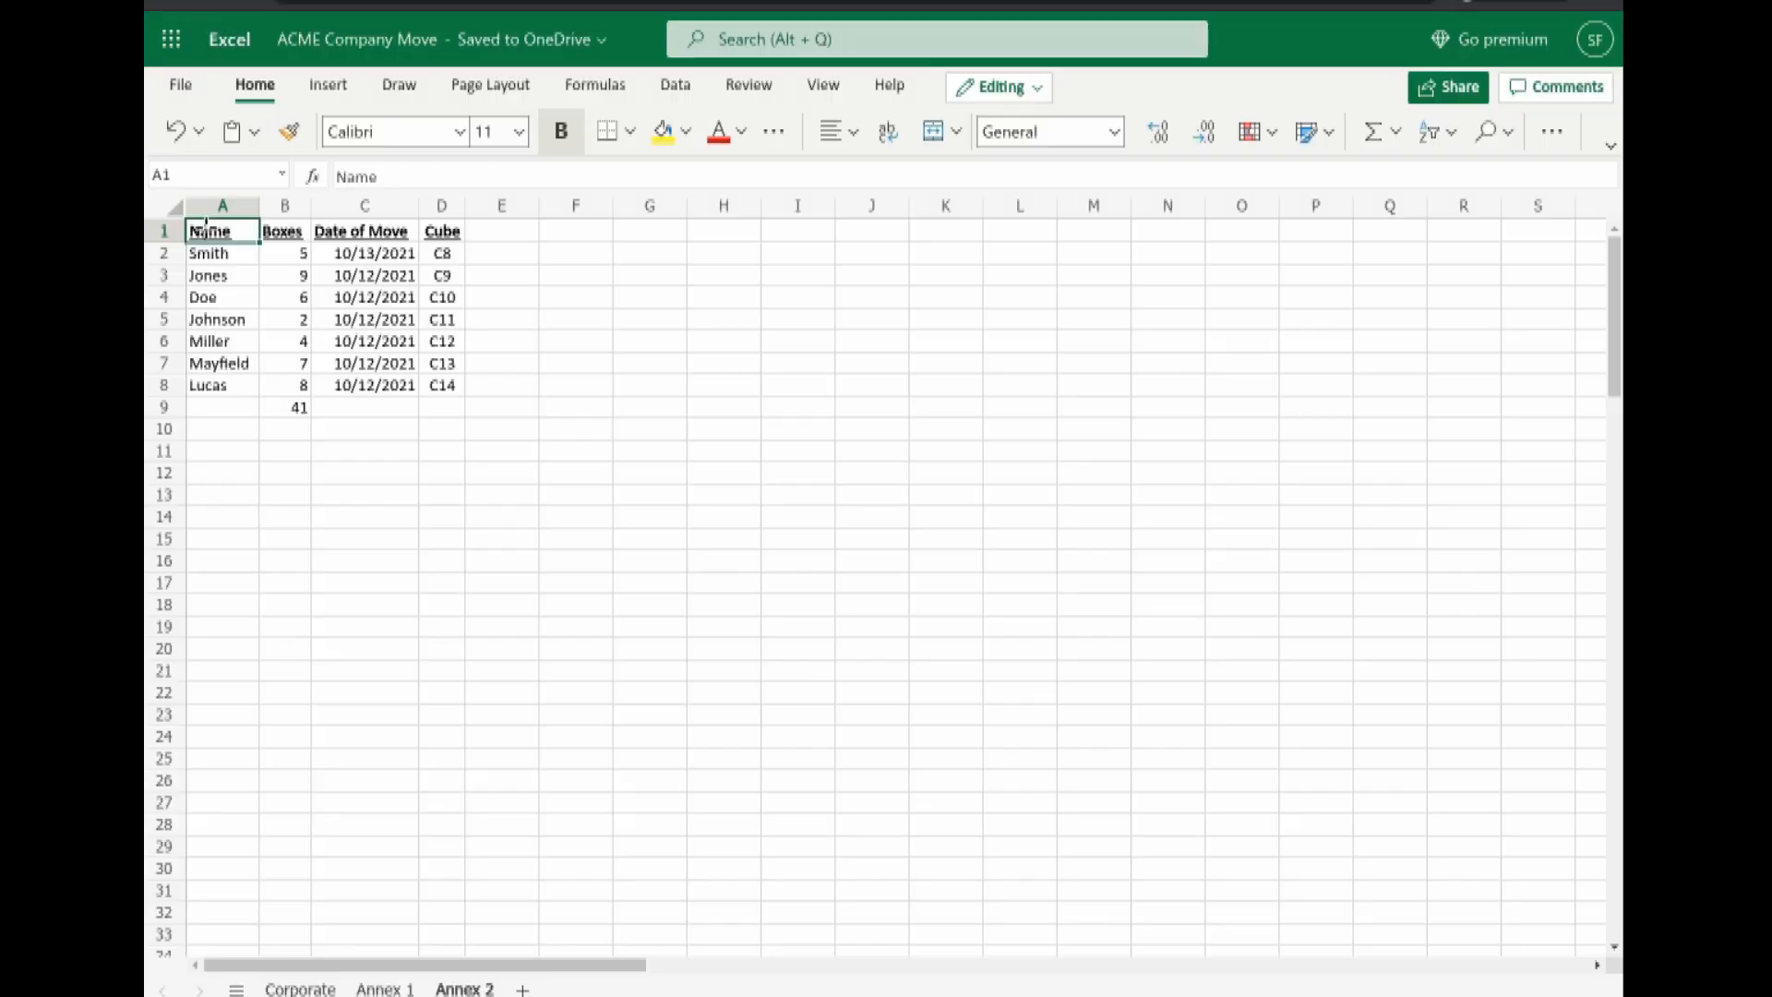
drag(205, 226, 437, 378)
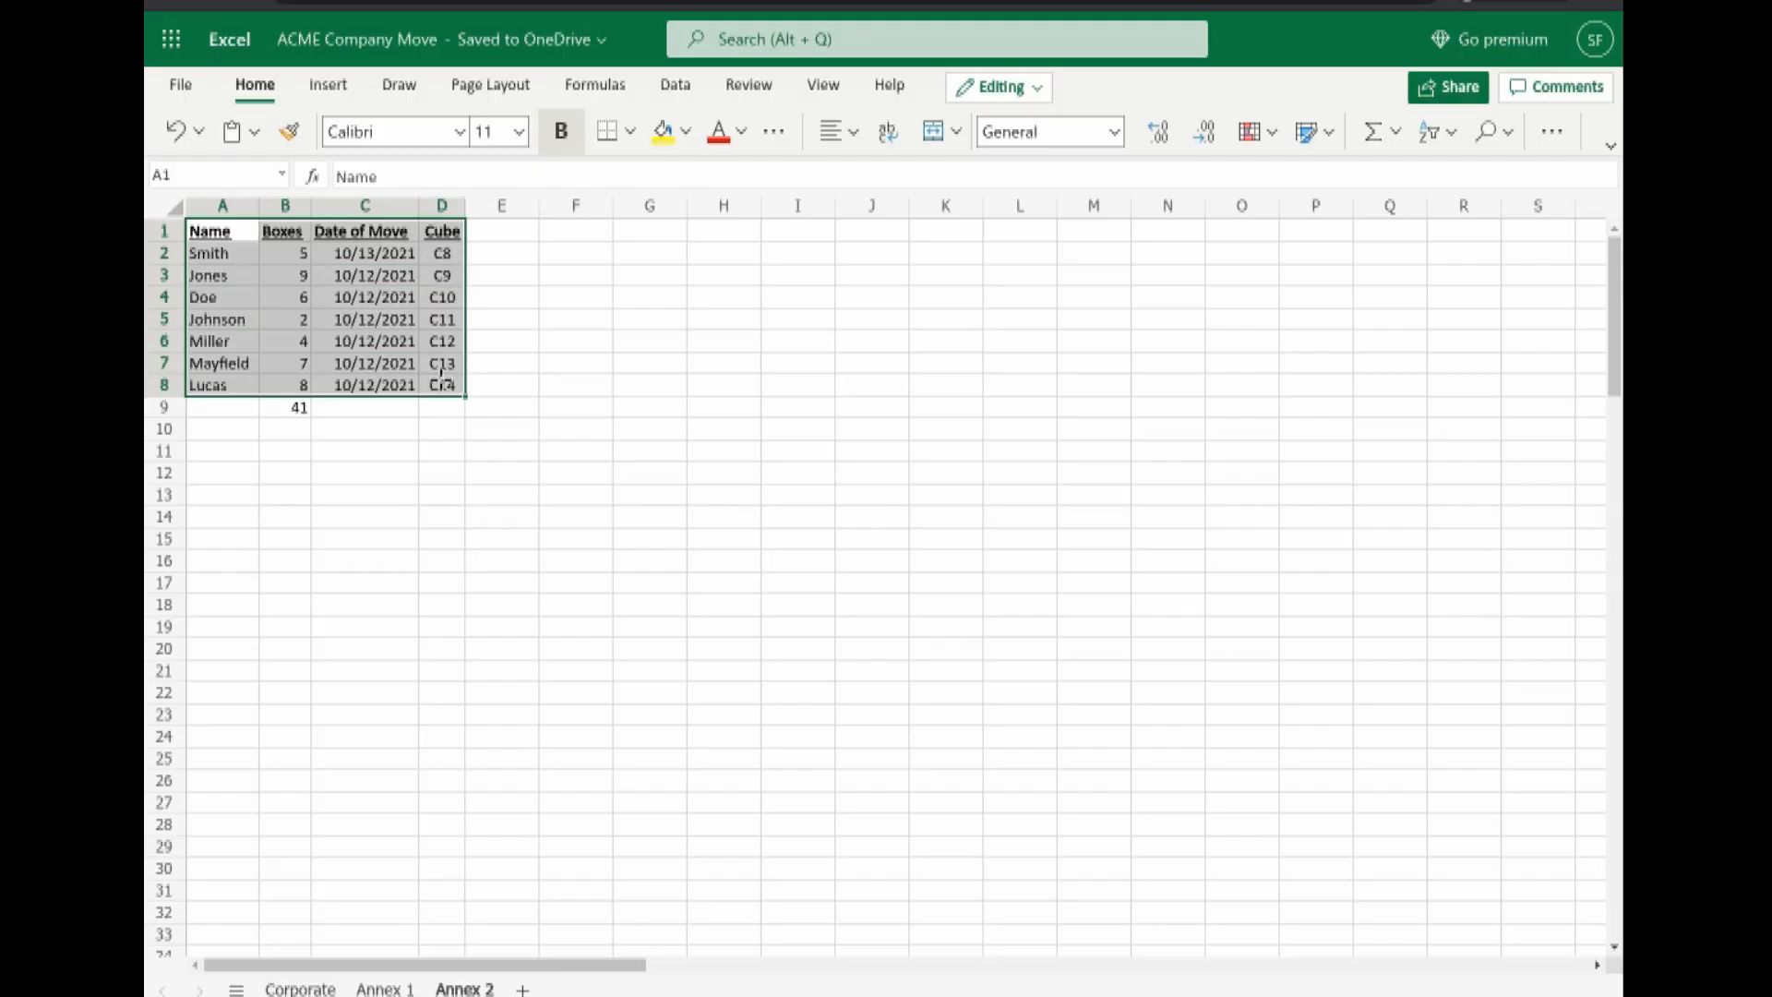
click(632, 134)
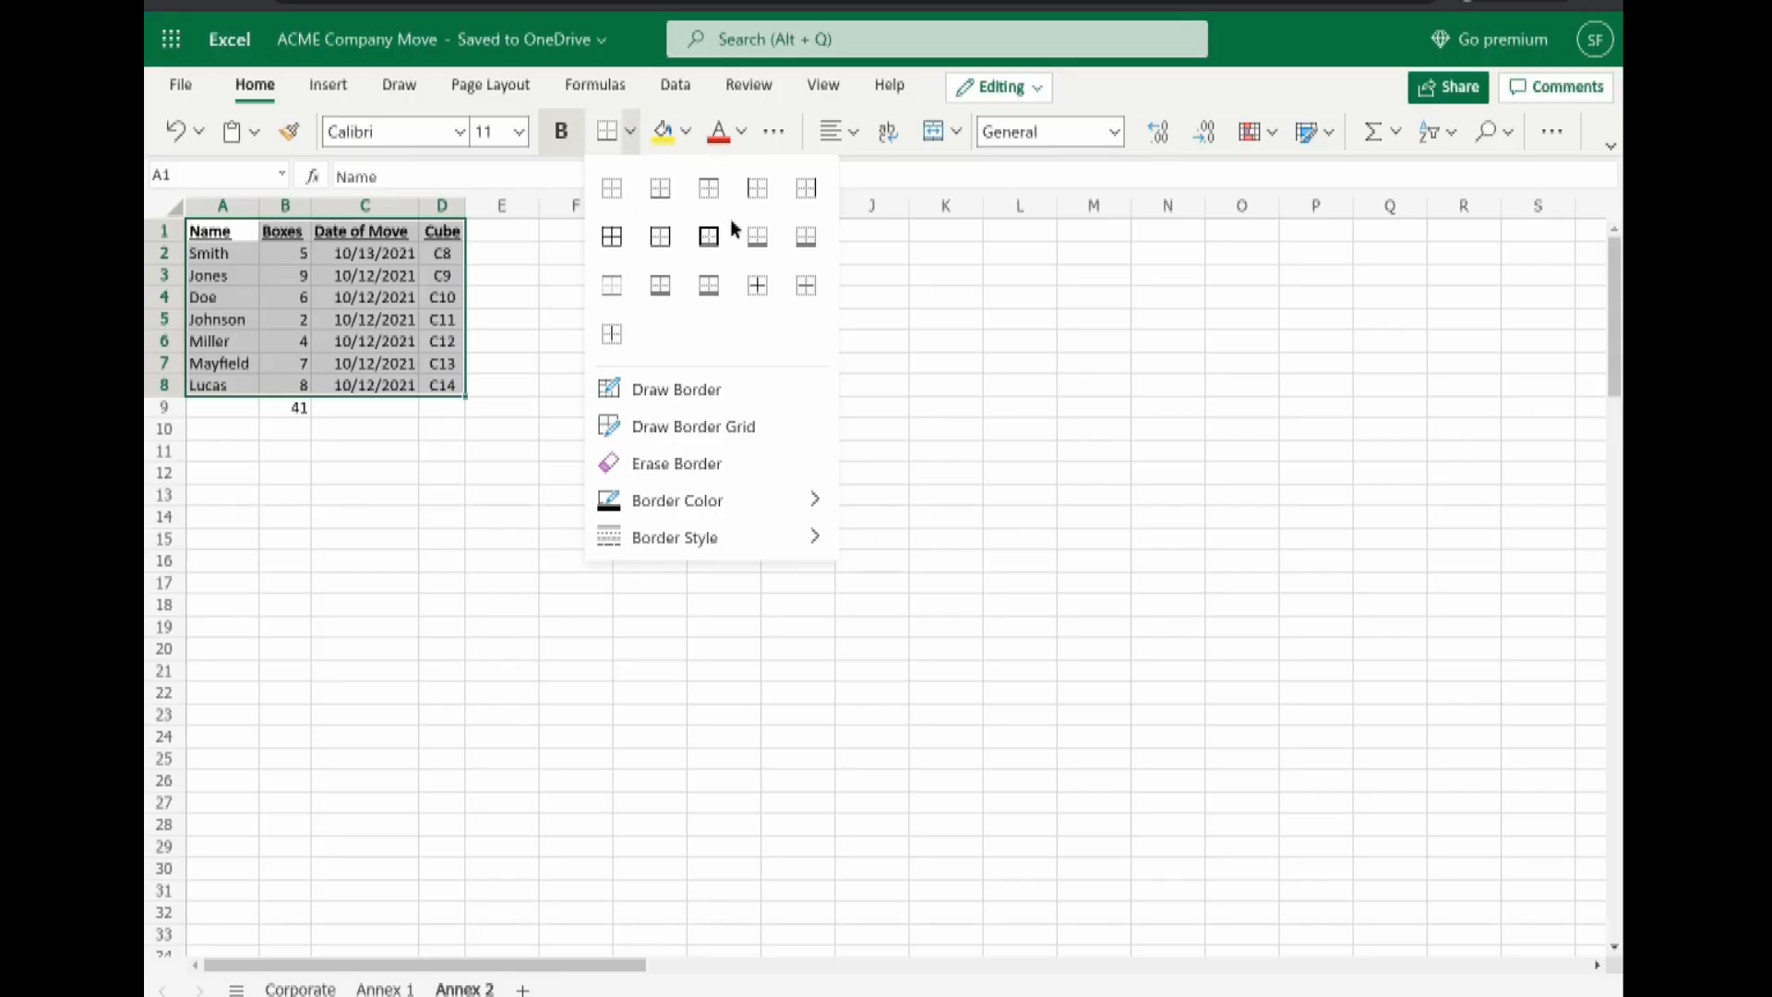
click(609, 238)
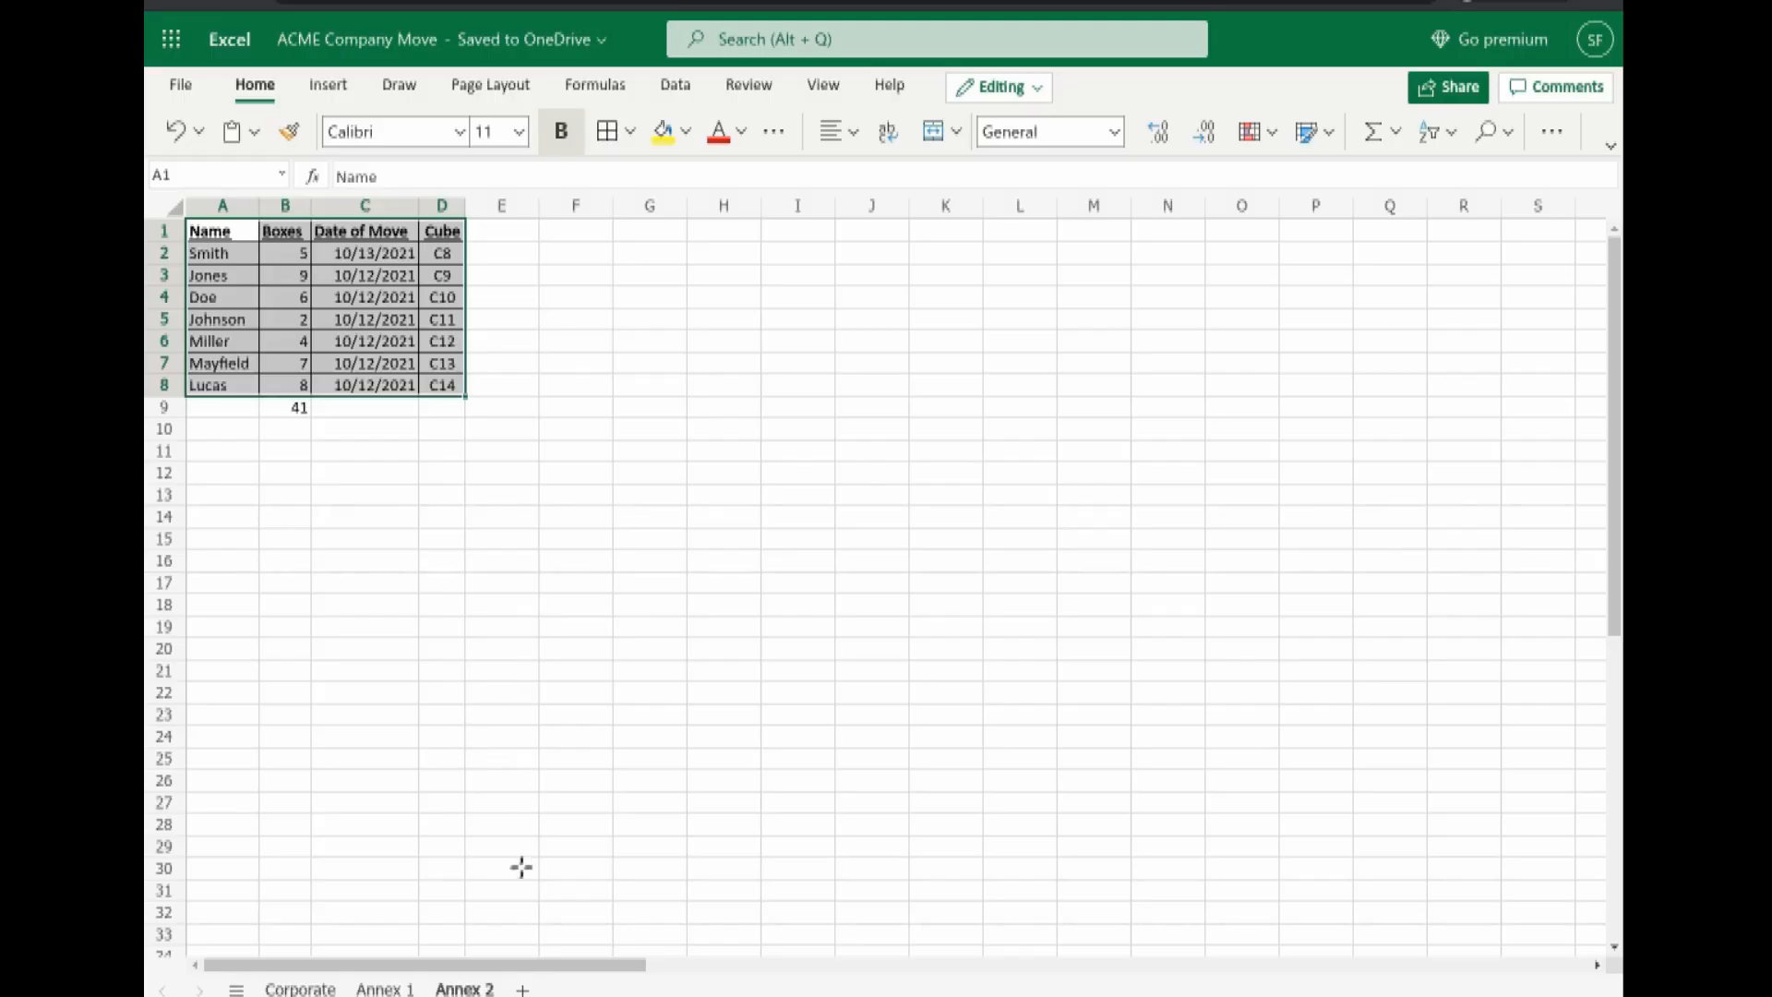
Step: Make the header row of the Annex 1 sheet bold and underlined
click(383, 988)
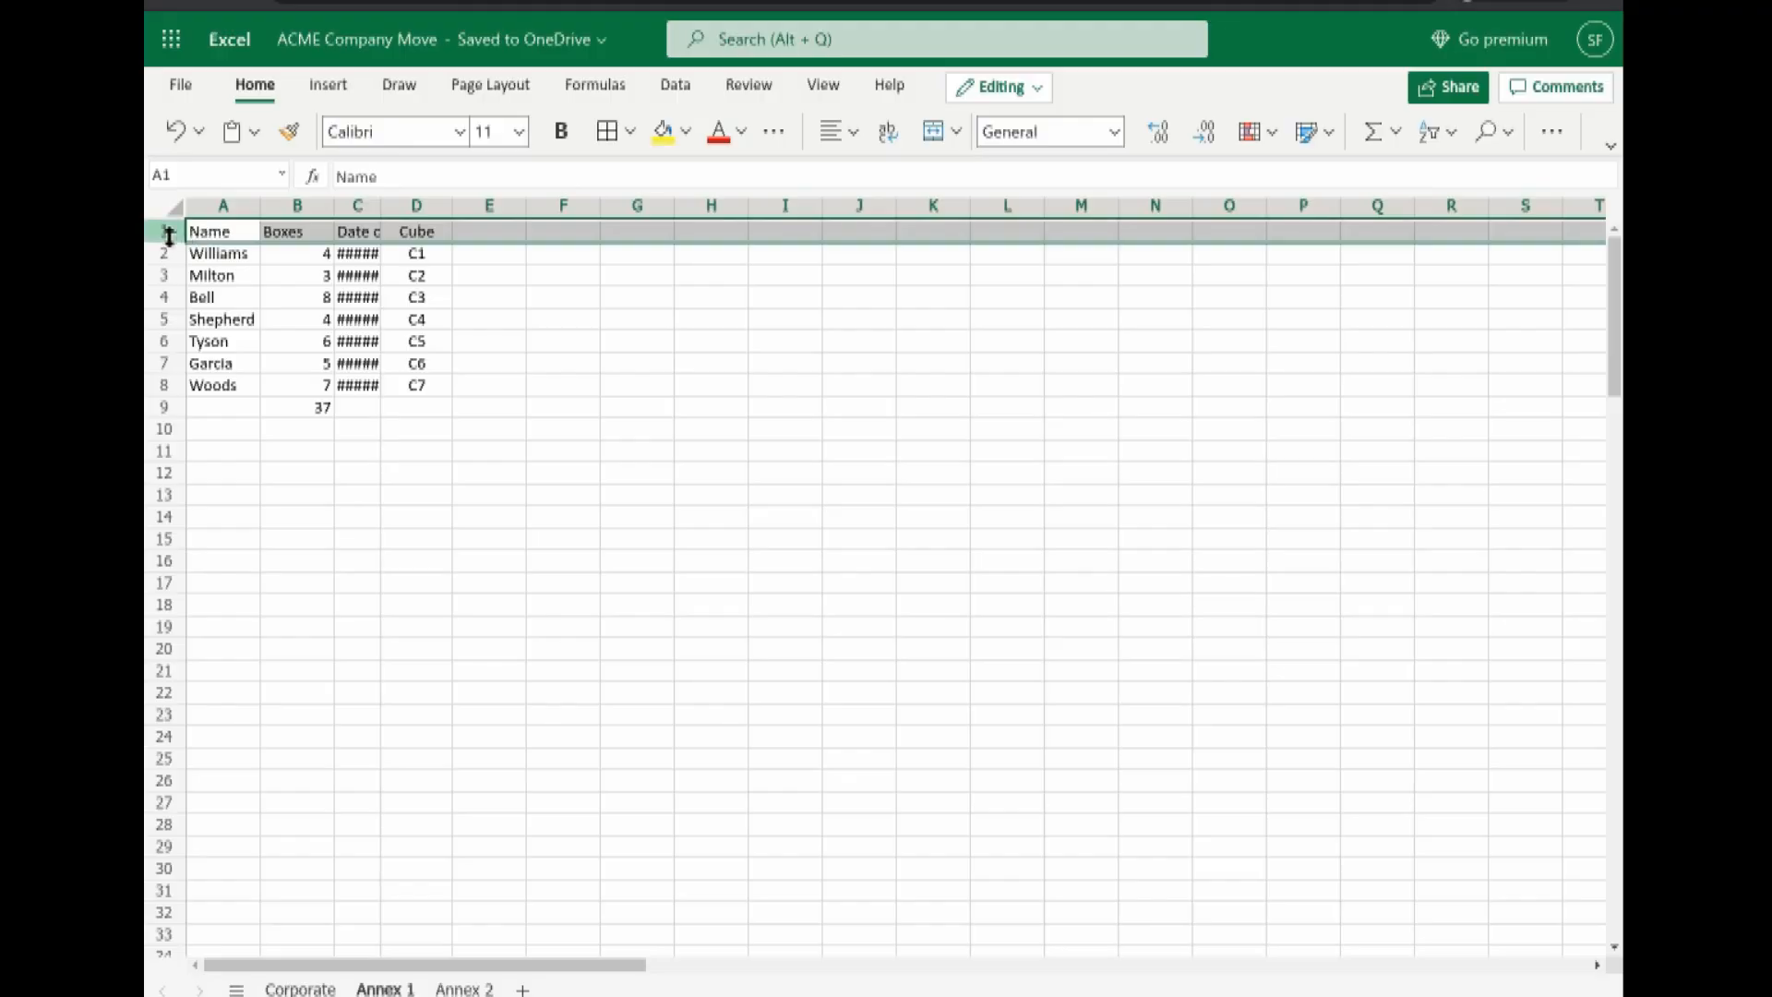
click(167, 232)
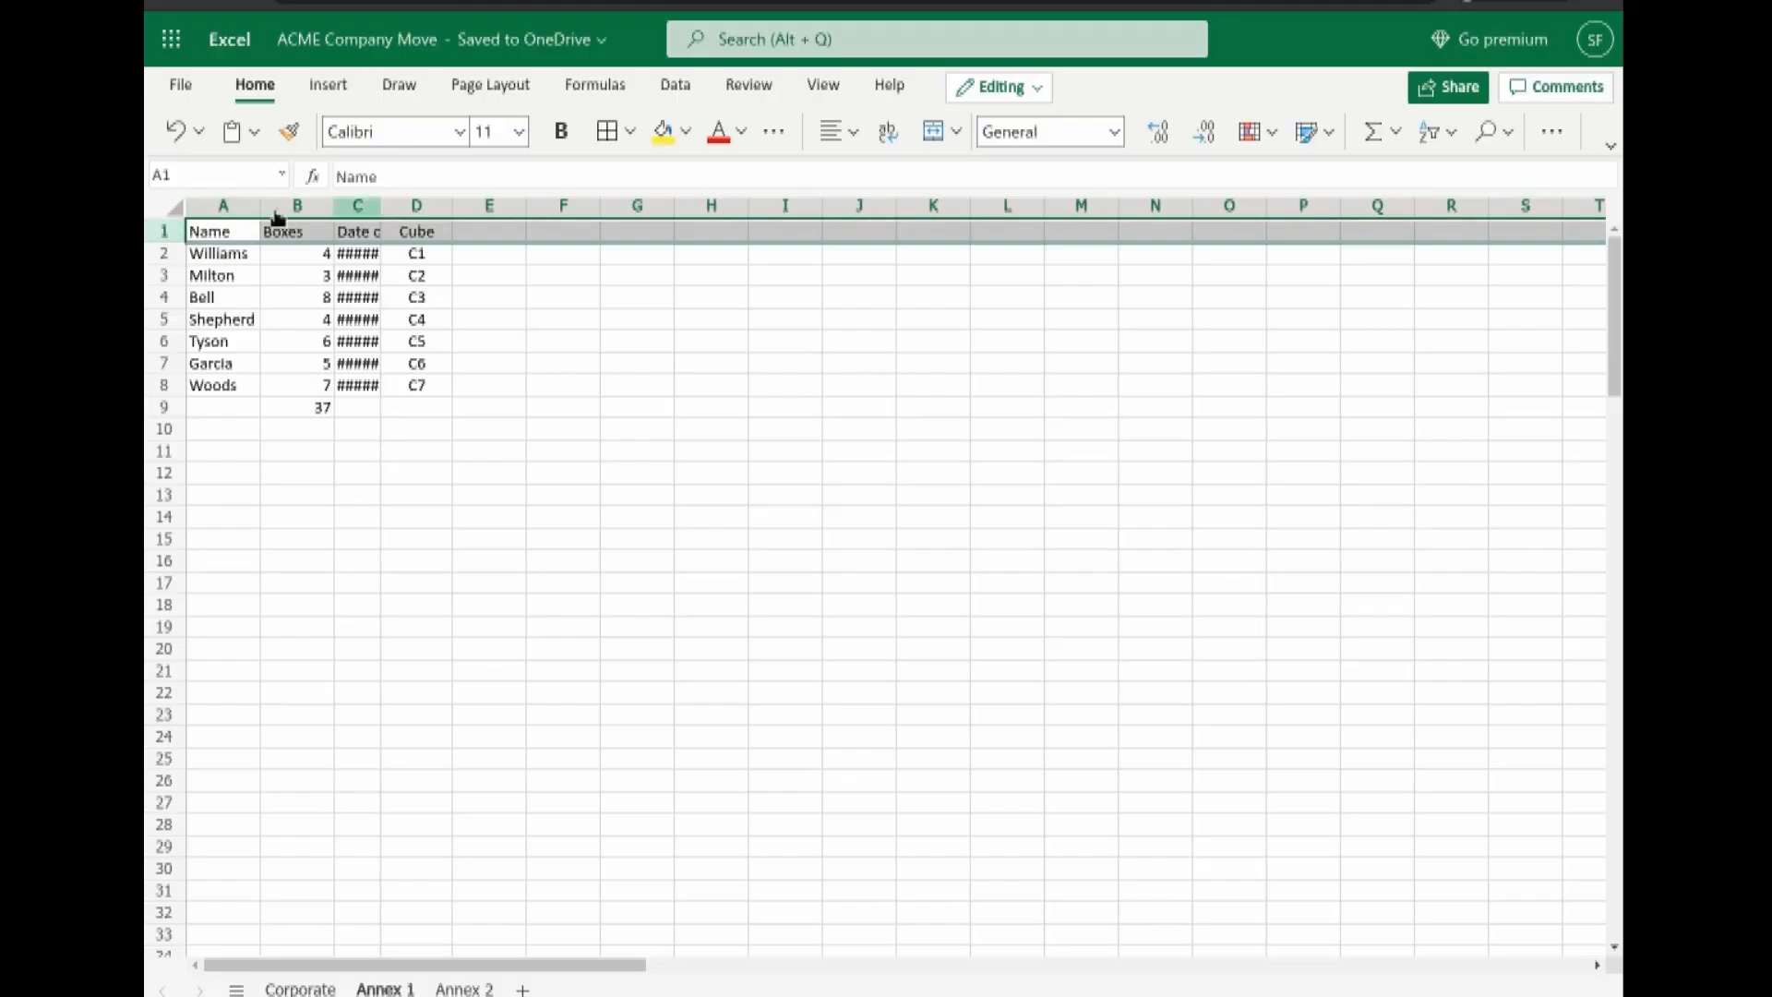
click(561, 134)
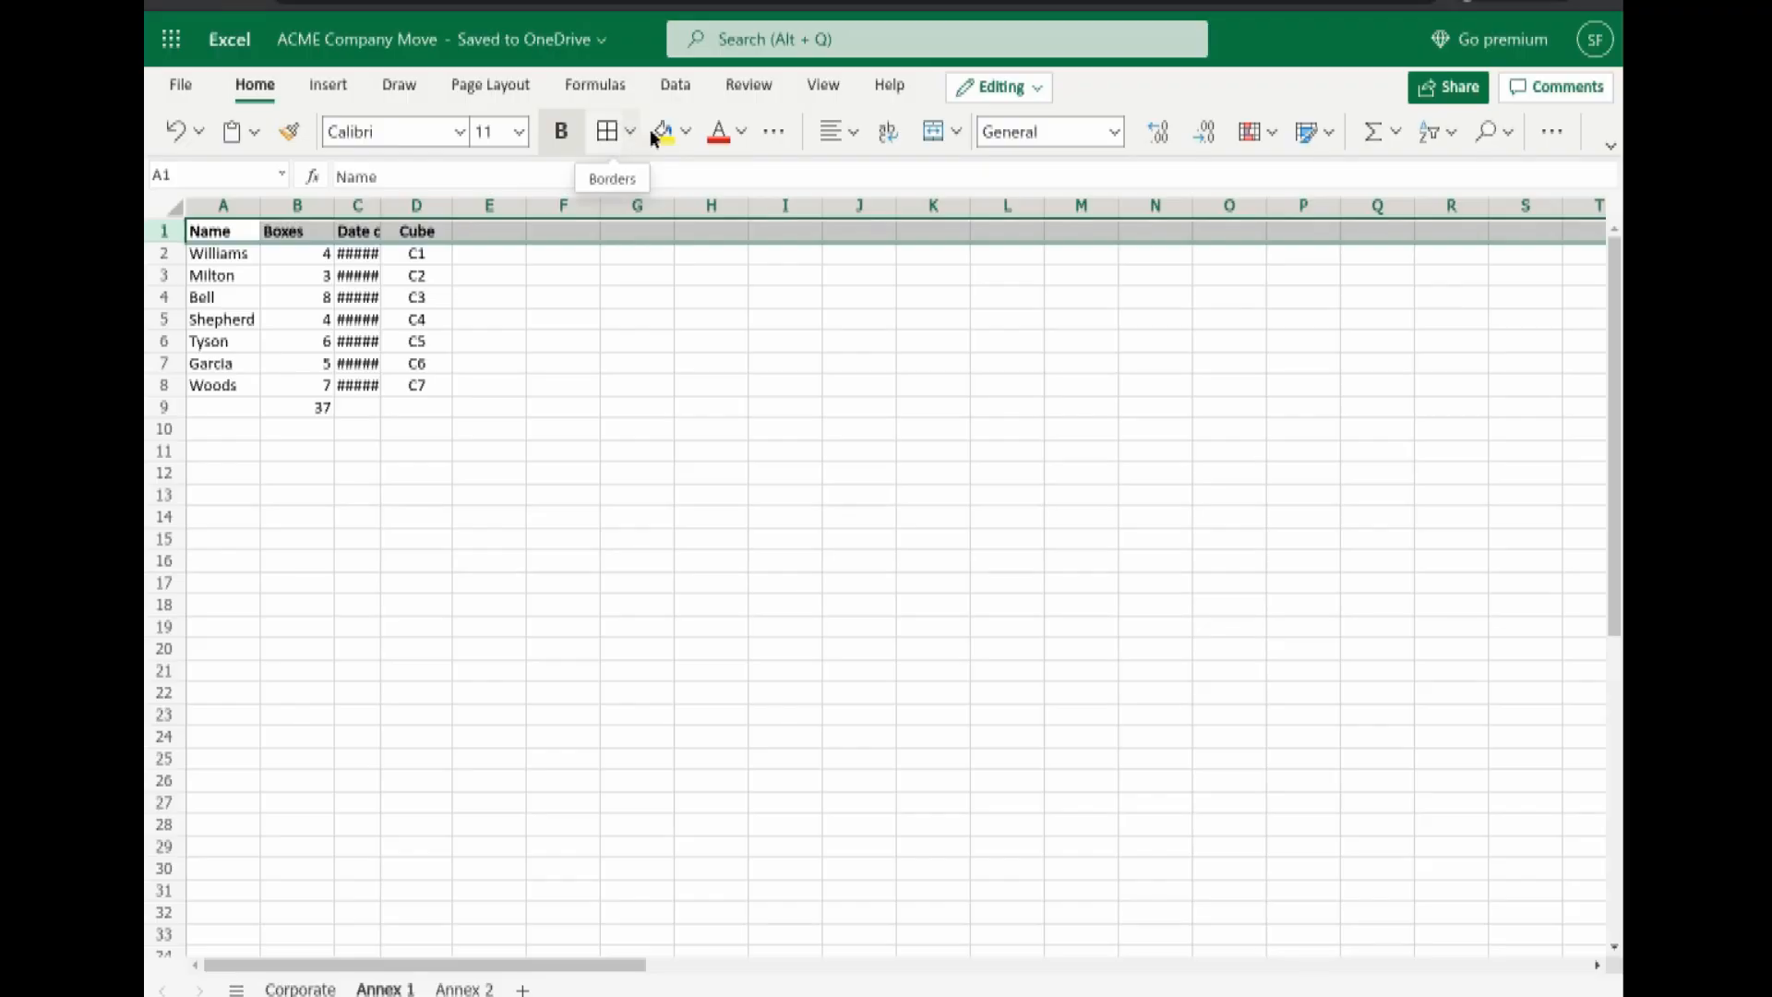
click(775, 134)
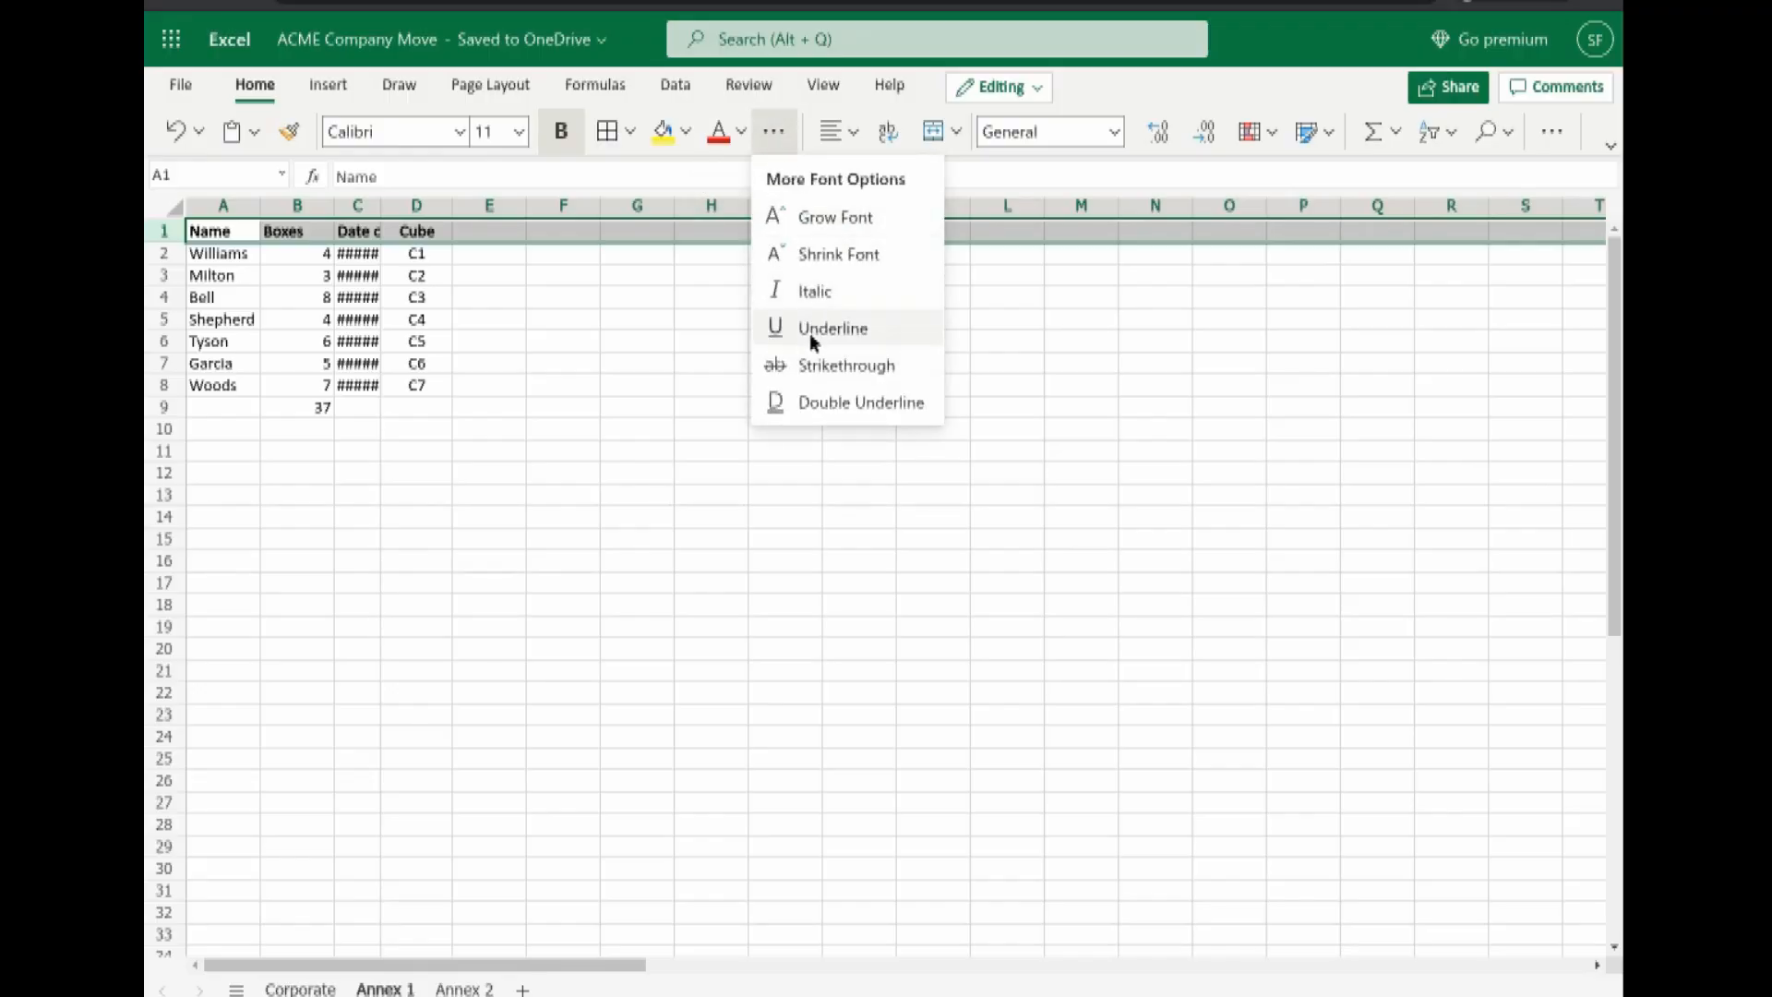
click(810, 330)
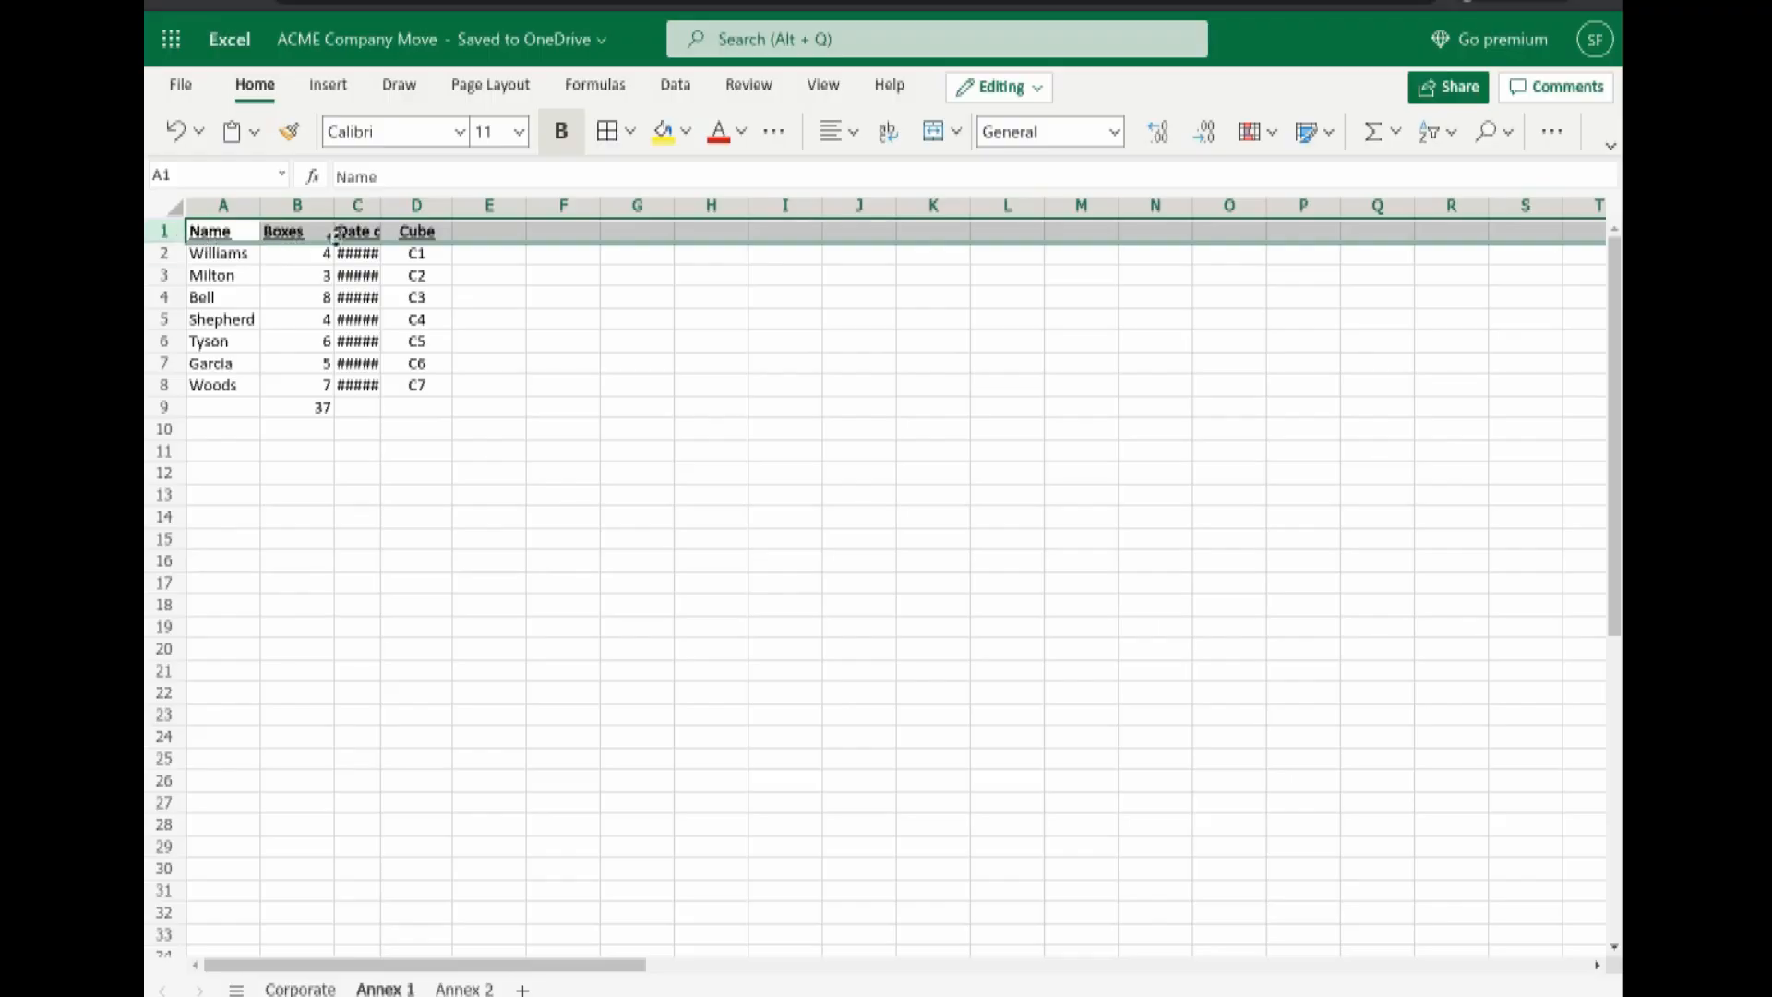
Step: Auto-fit all column widths on the Annex 1 sheet and apply all borders to the range A1:D8
click(162, 205)
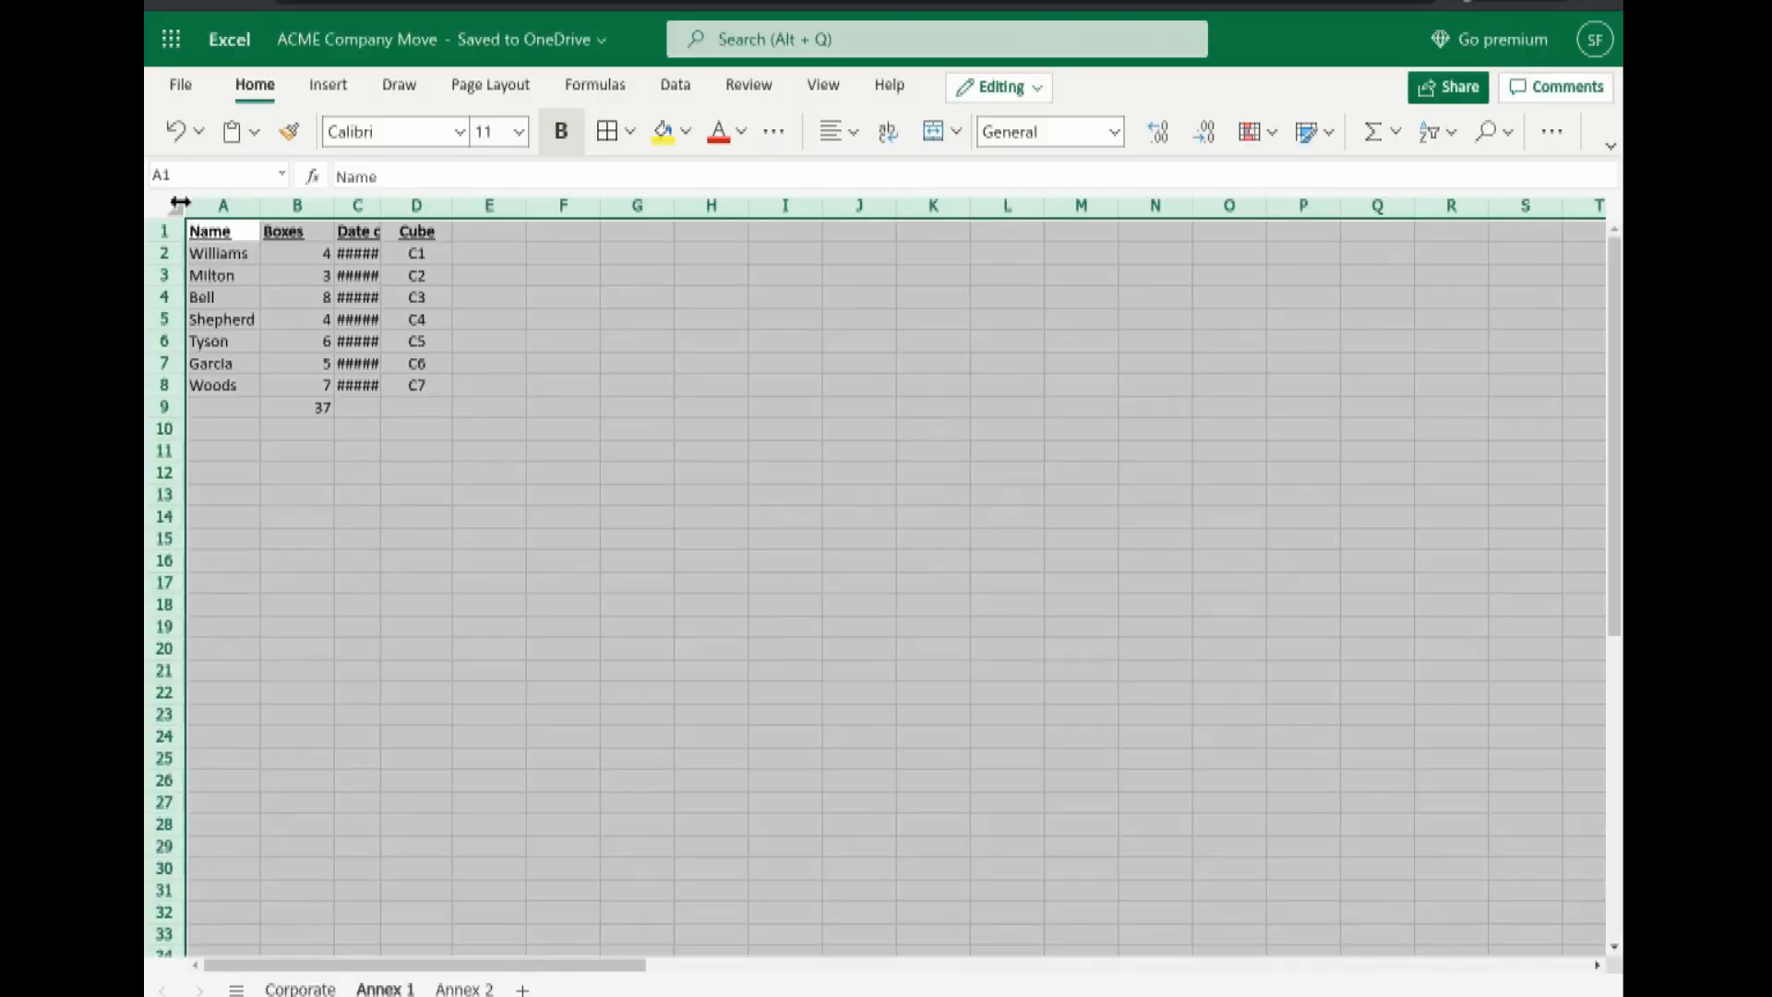
double_click(258, 206)
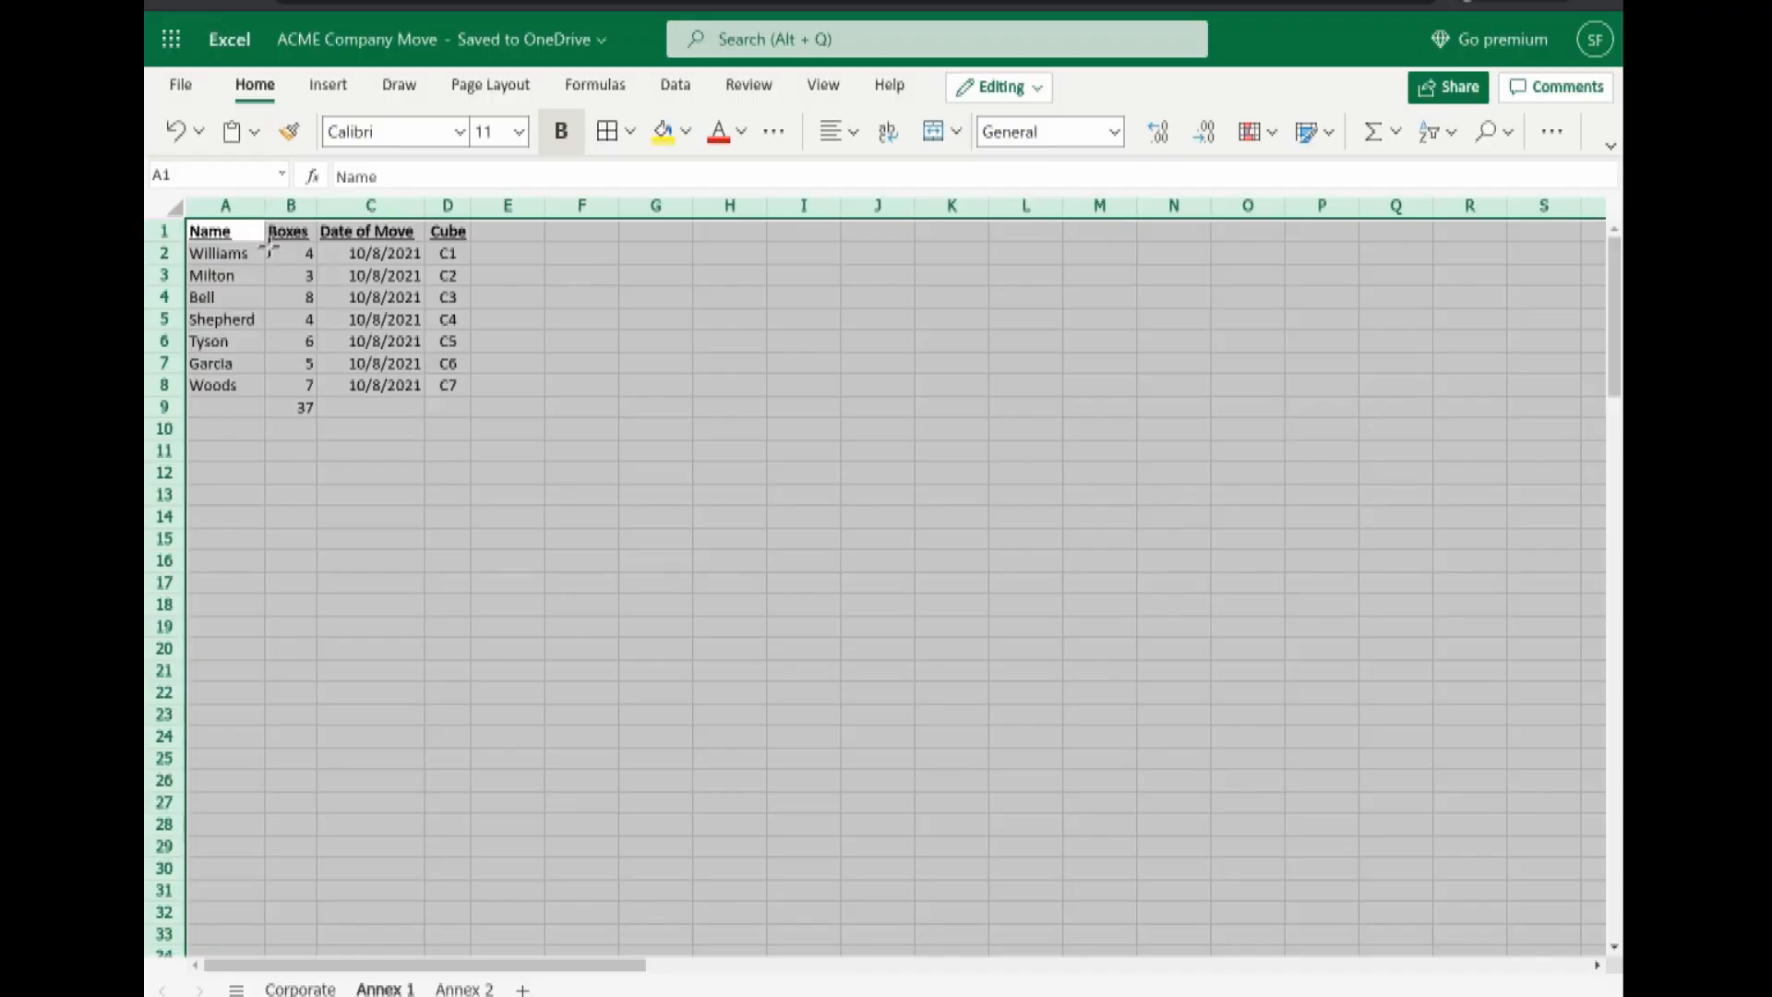
click(243, 231)
drag(303, 225, 454, 381)
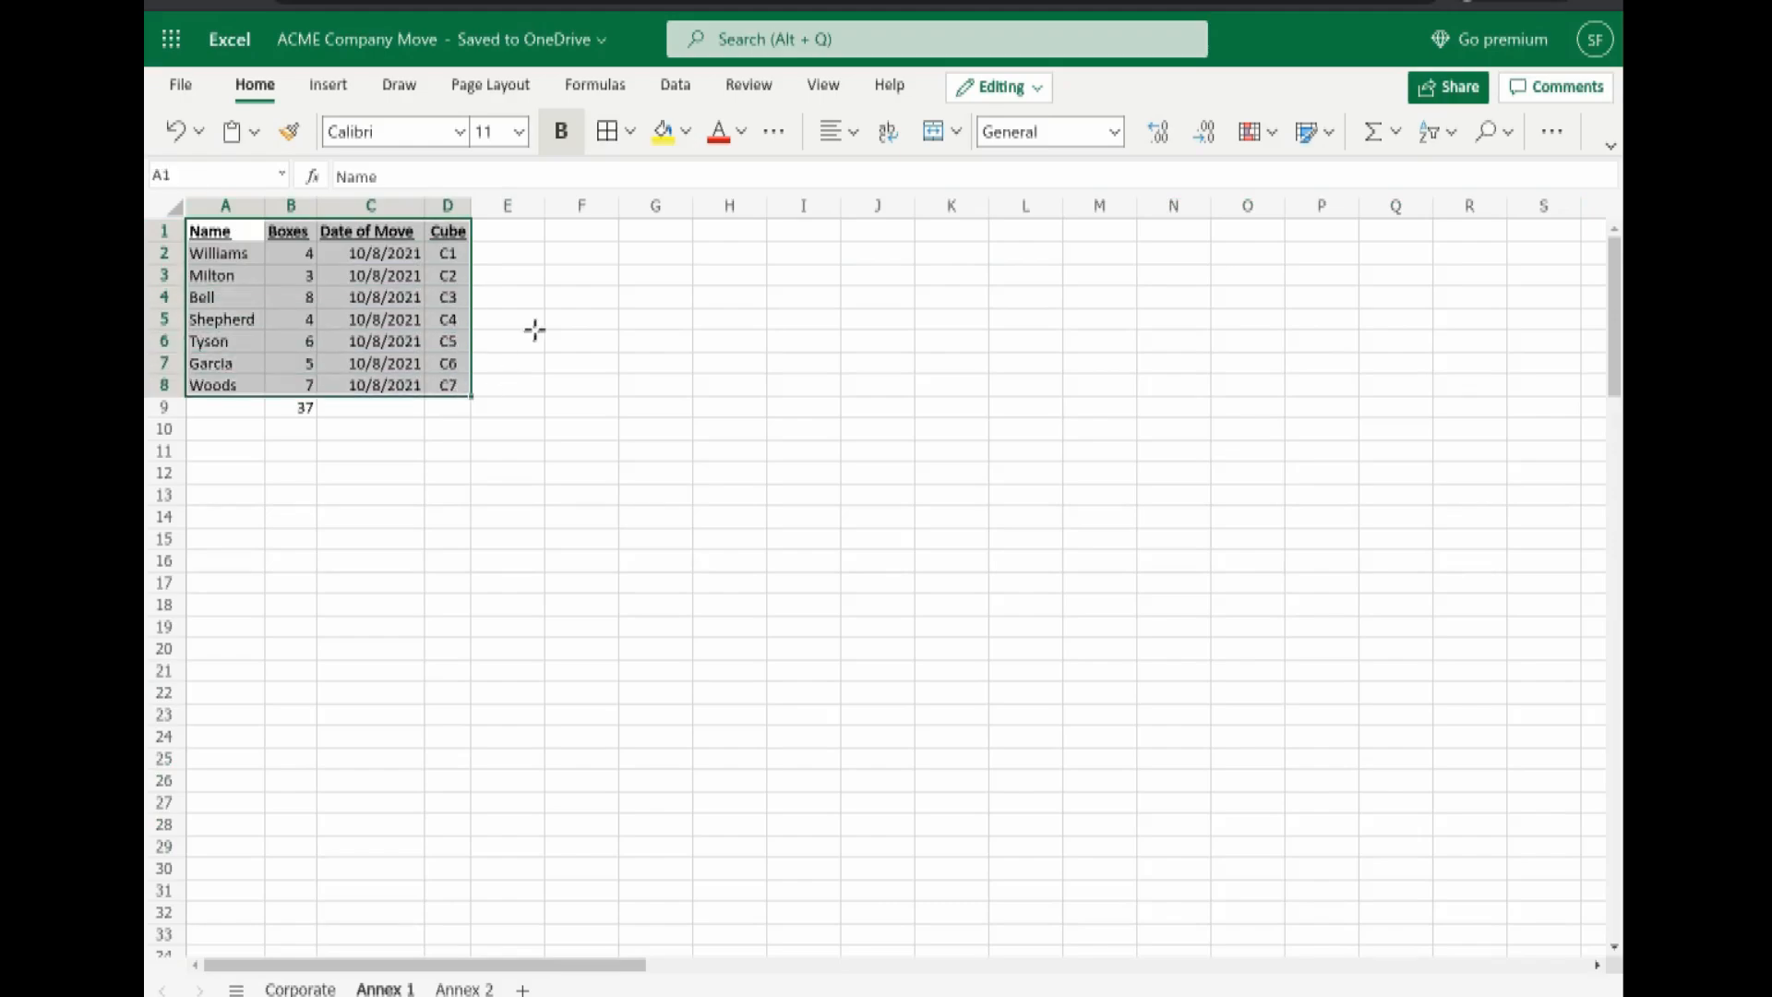
click(607, 132)
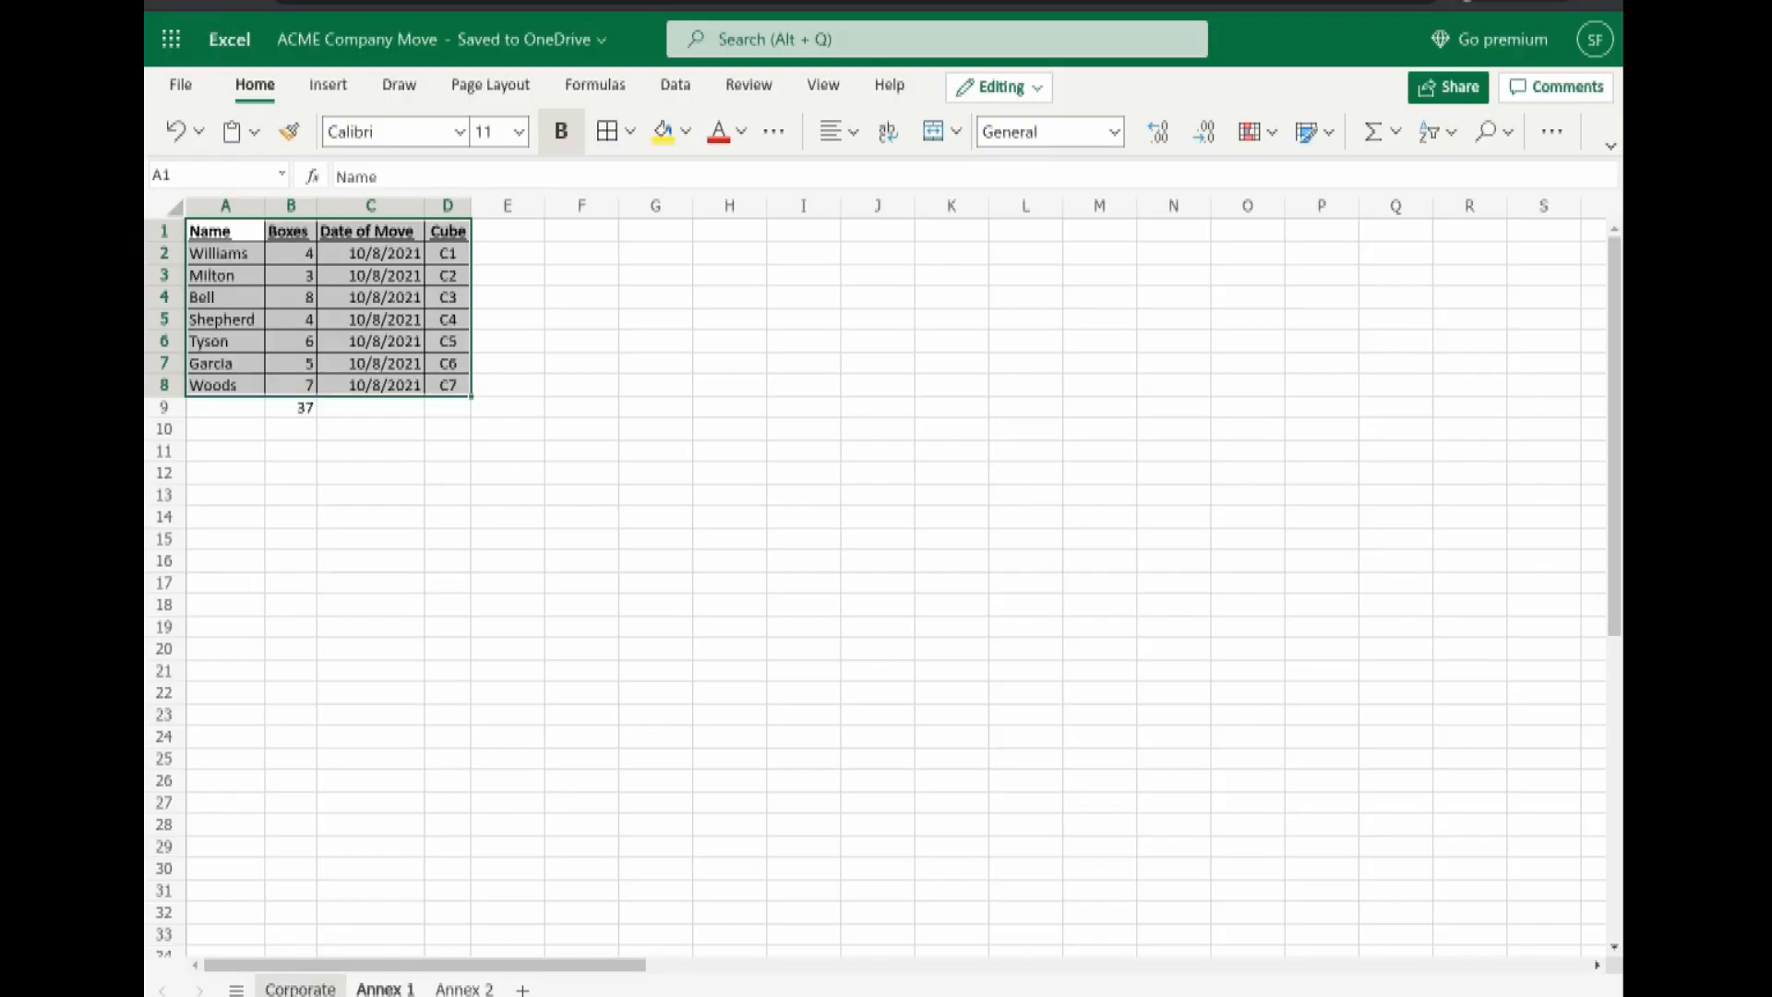
Step: Review the tables on the Corporate, Annex 1 and Annex 2 sheets, and view the additional font options on Corporate
click(300, 988)
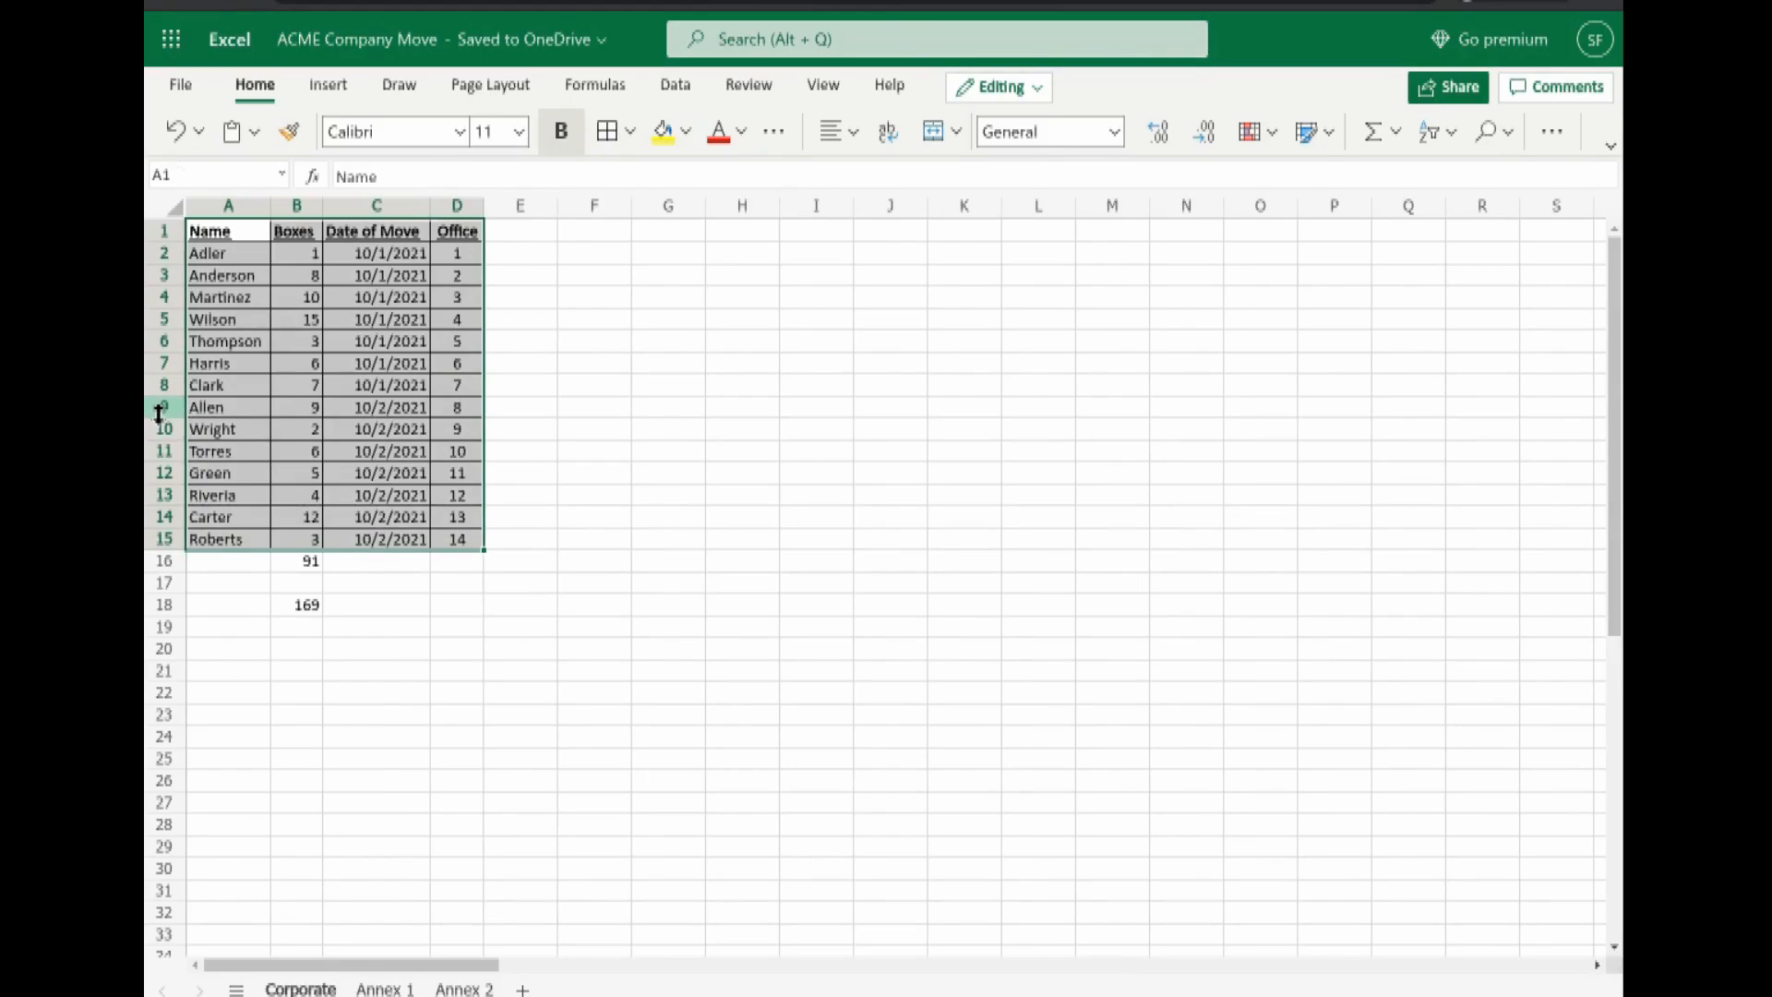
click(385, 988)
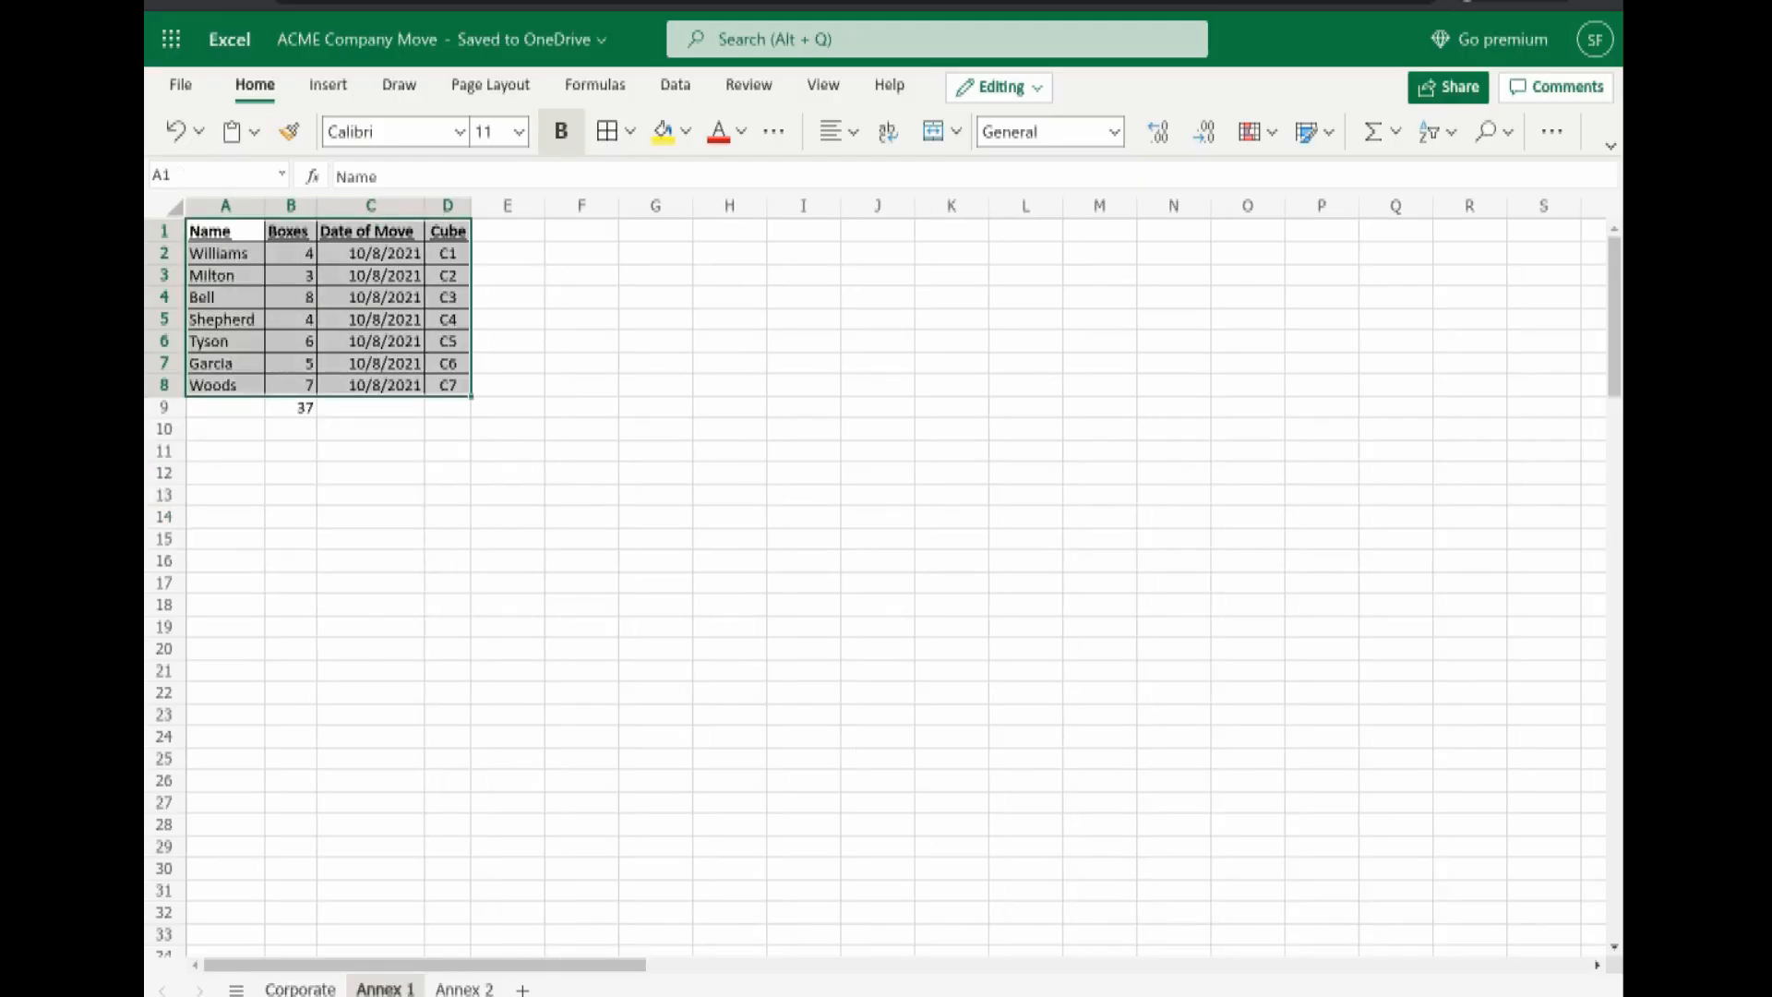
click(482, 990)
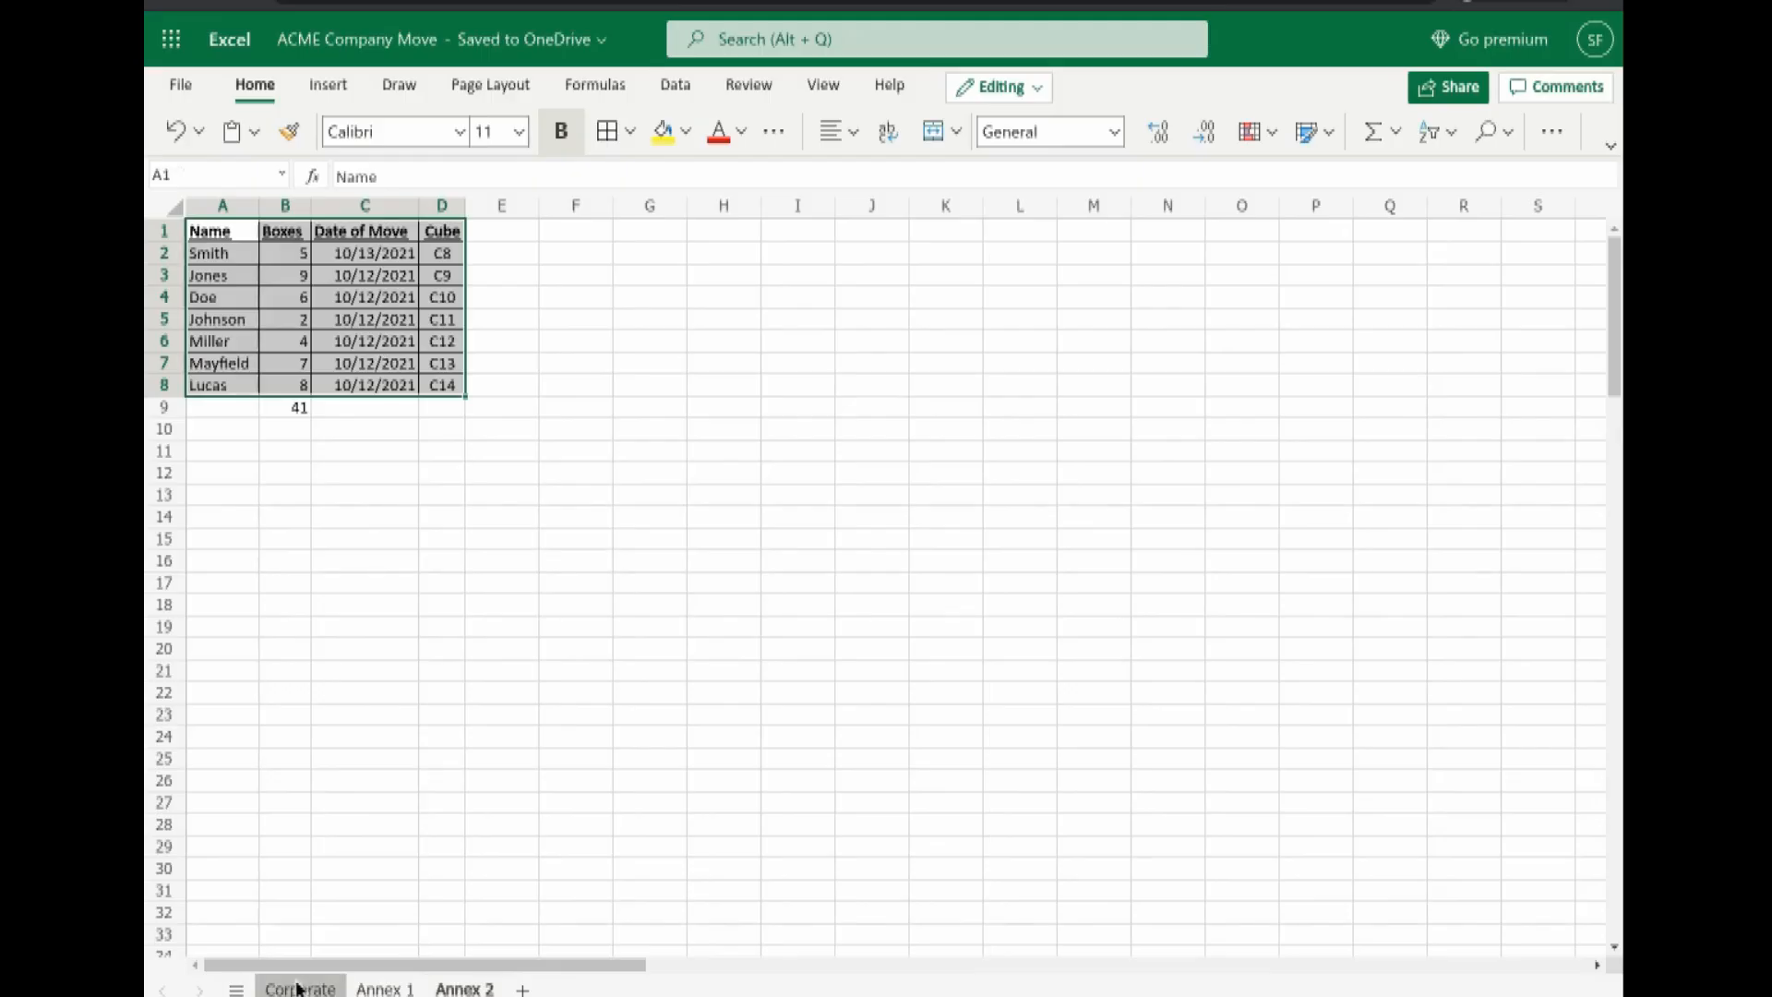
click(297, 988)
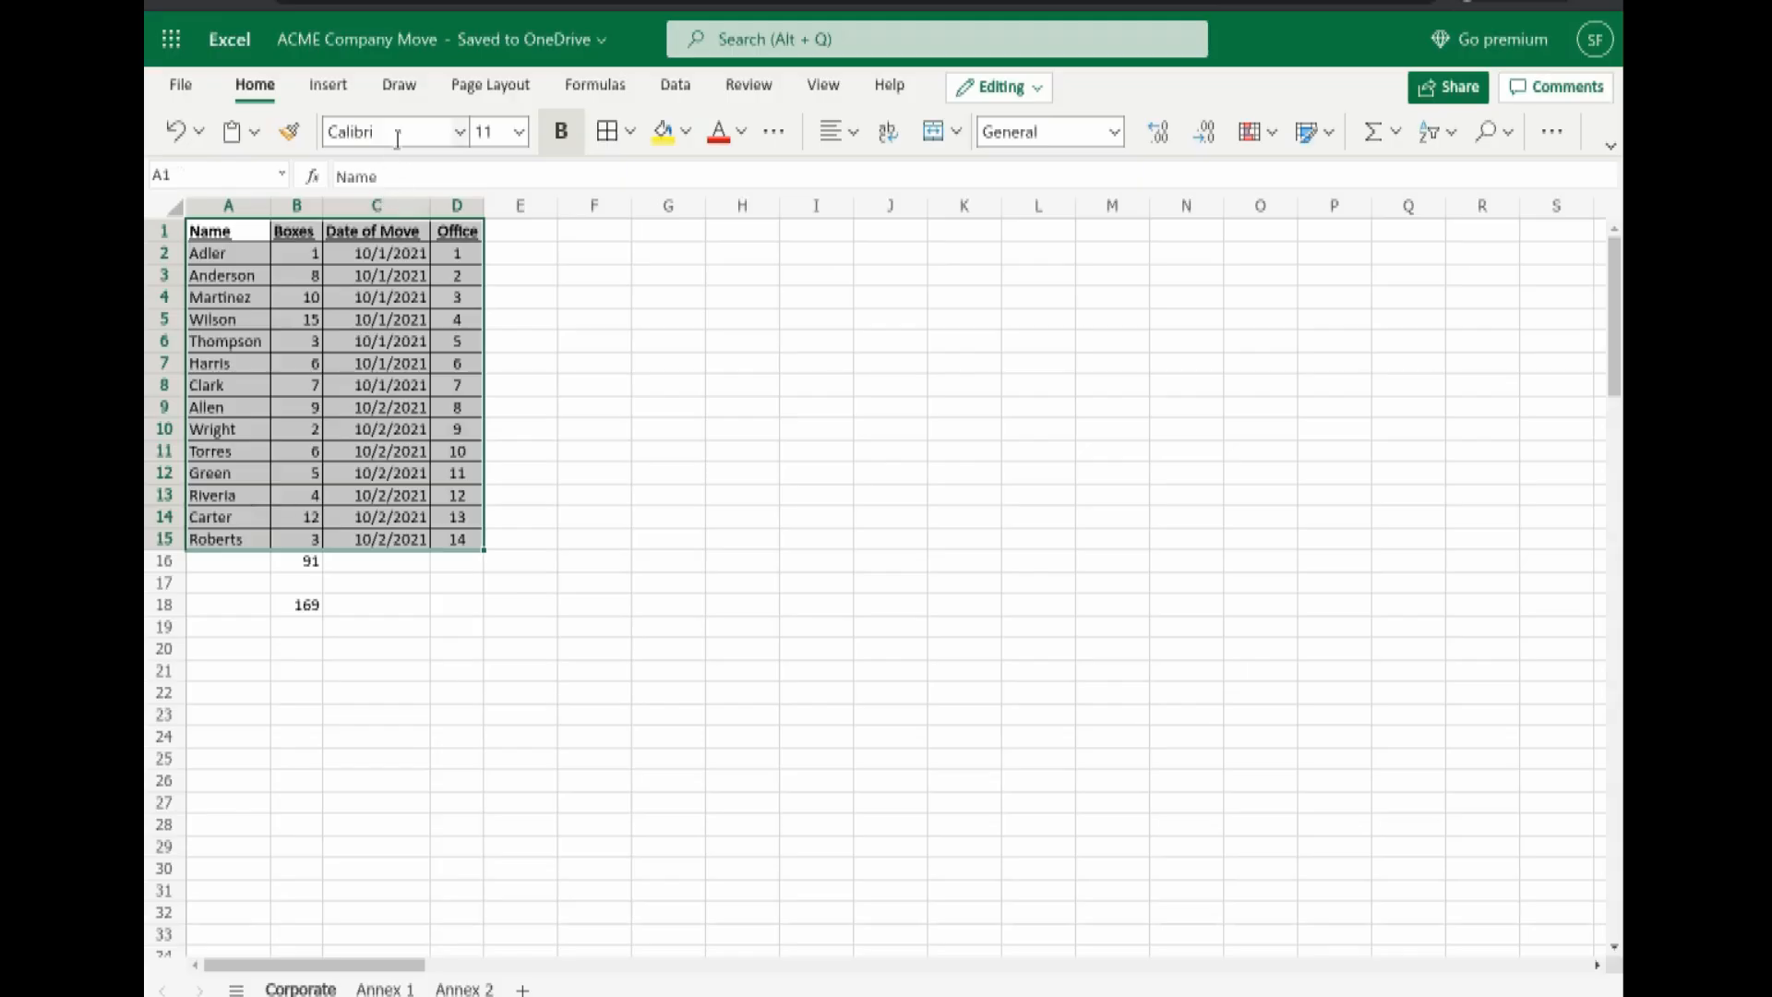
click(785, 131)
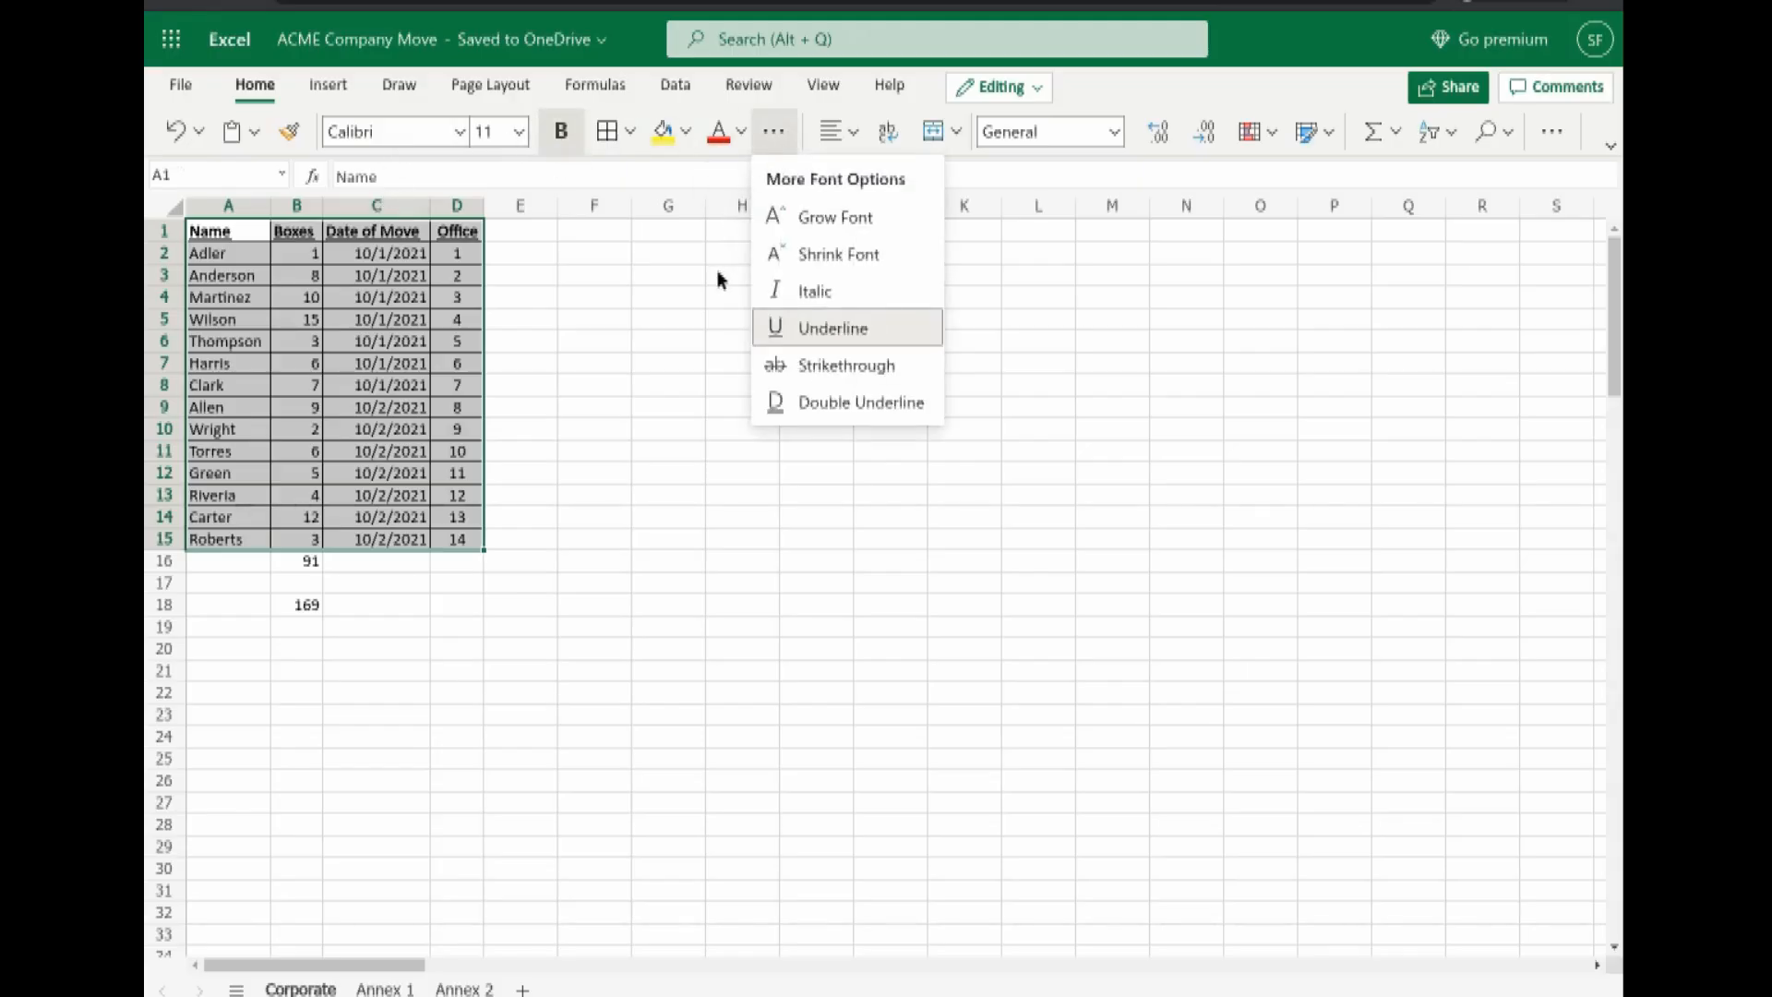